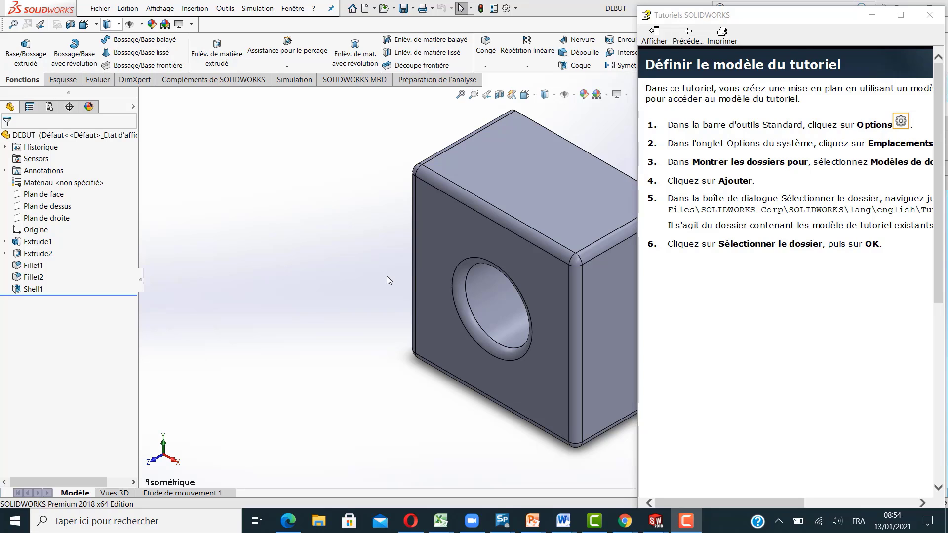
Step: Examine the system options for drawings, colors, sketching, display, selection, performance and assemblies
left_click(224, 8)
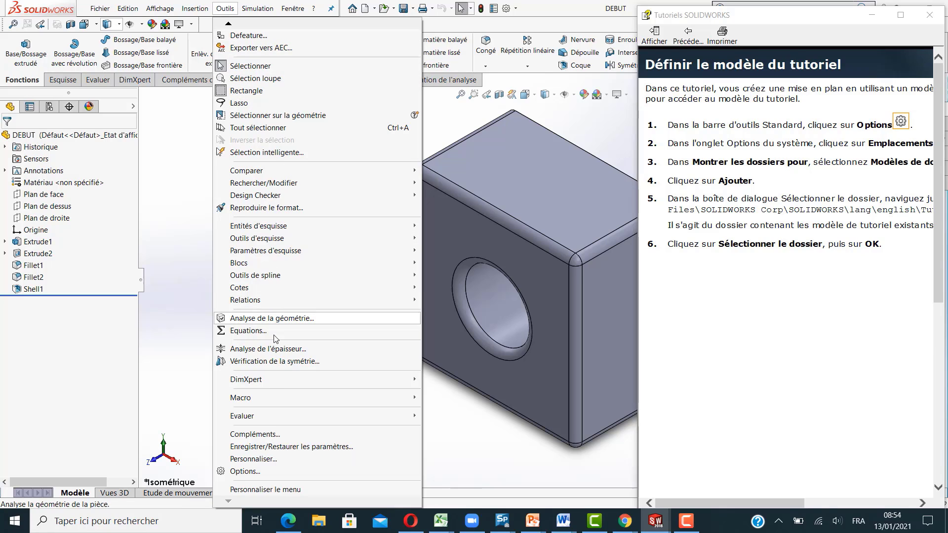
left_click(244, 471)
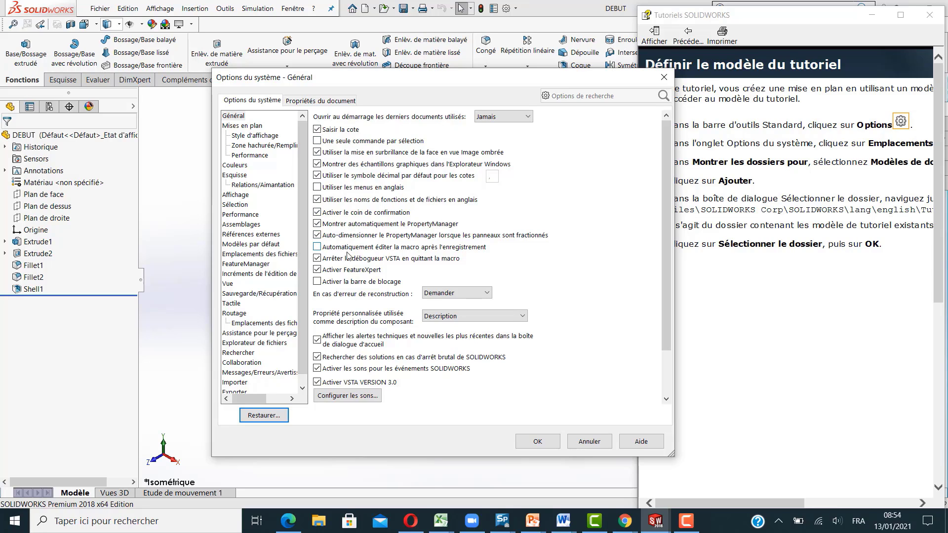
left_click(256, 129)
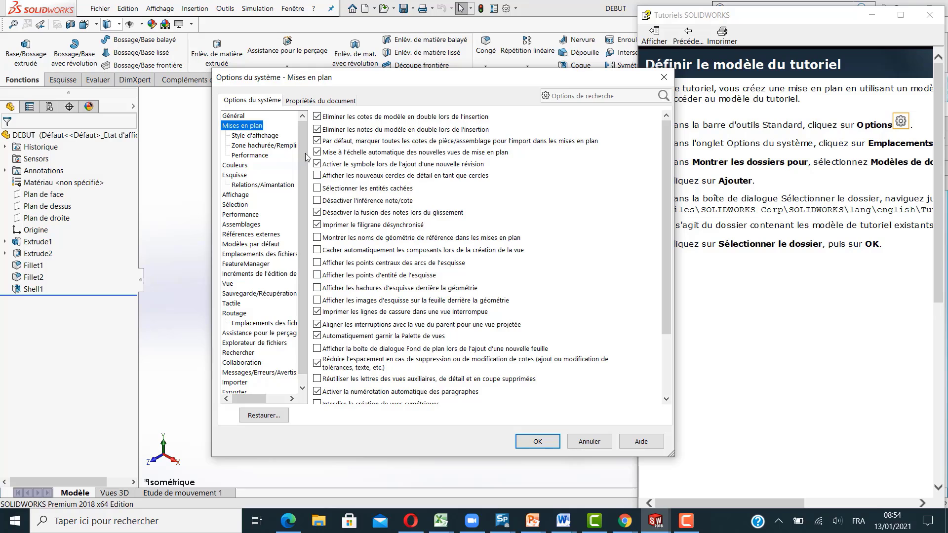
left_click(241, 165)
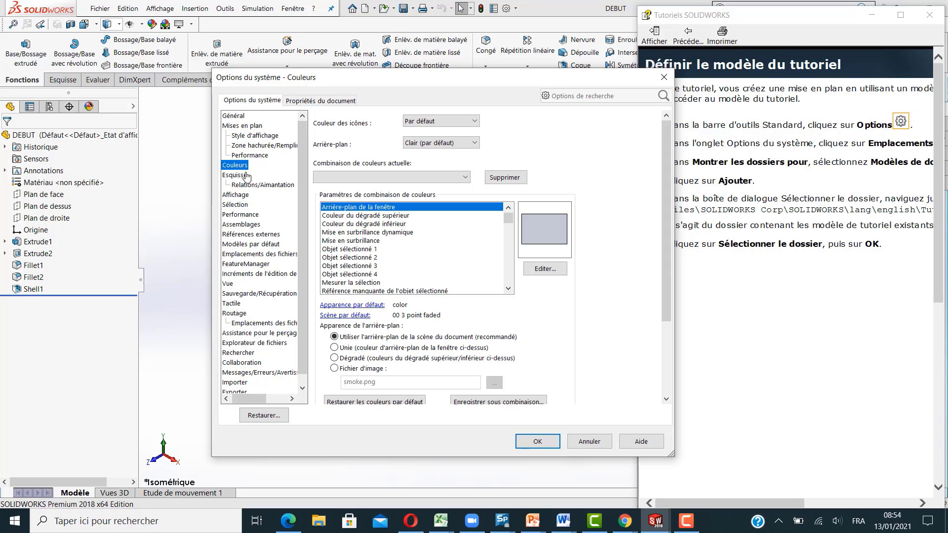
left_click(242, 175)
left_click(236, 194)
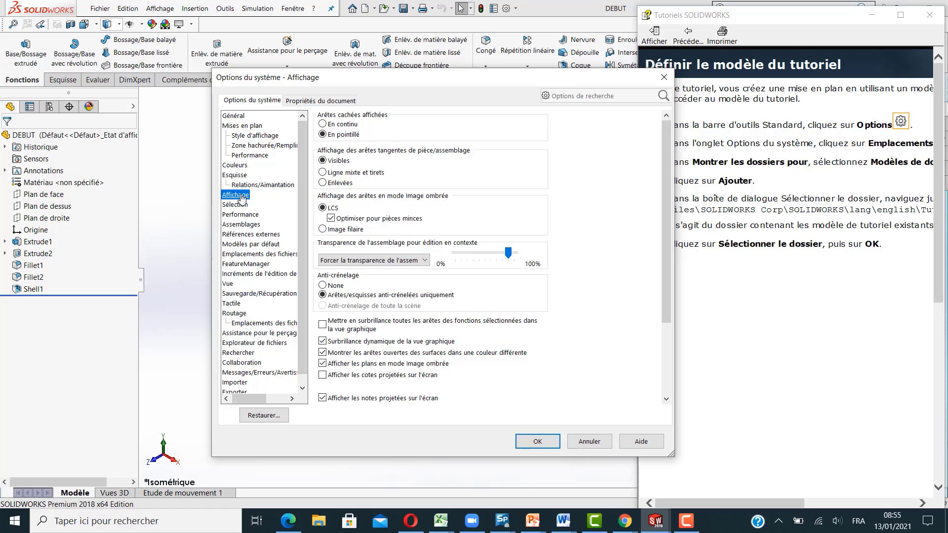
left_click(238, 205)
left_click(240, 215)
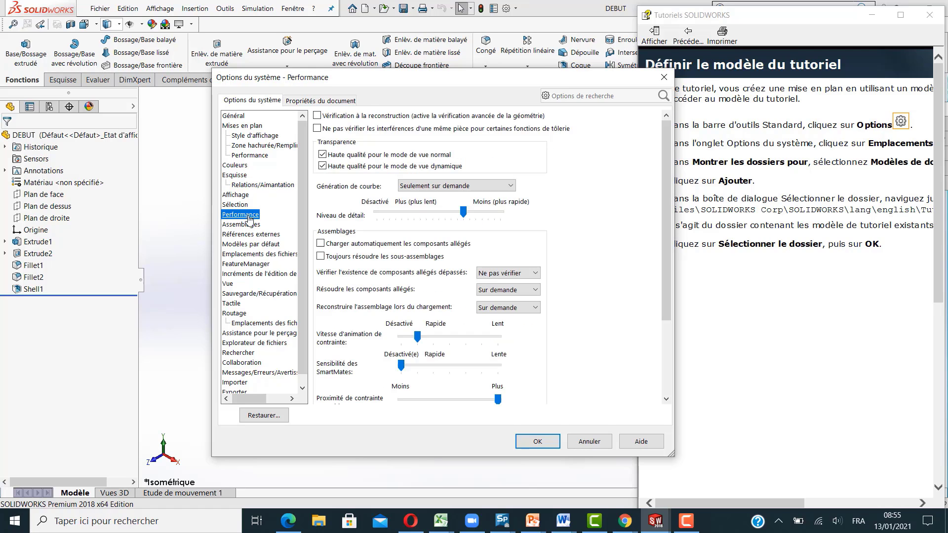
left_click(247, 225)
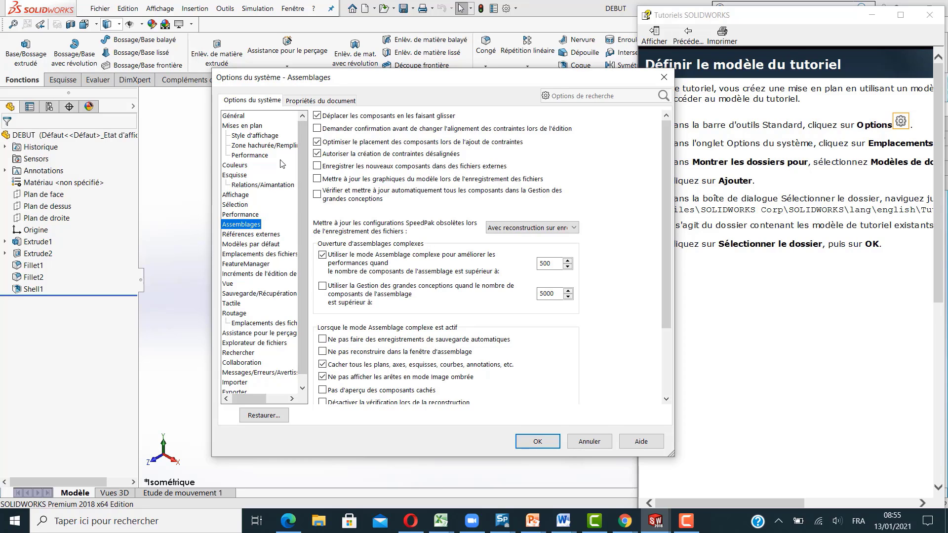
left_click(253, 127)
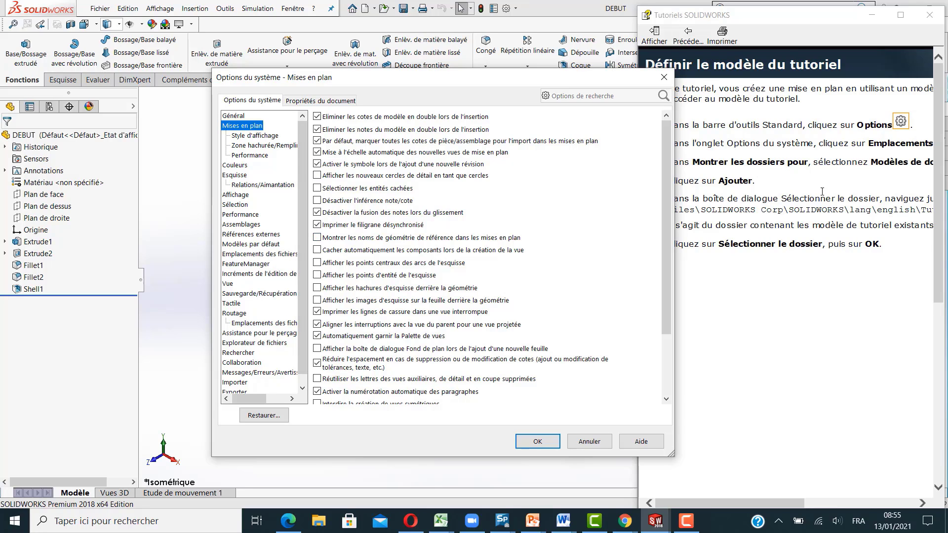
Step: Start adding a folder to the file locations for document templates (Modèles de documents)
left_click(280, 257)
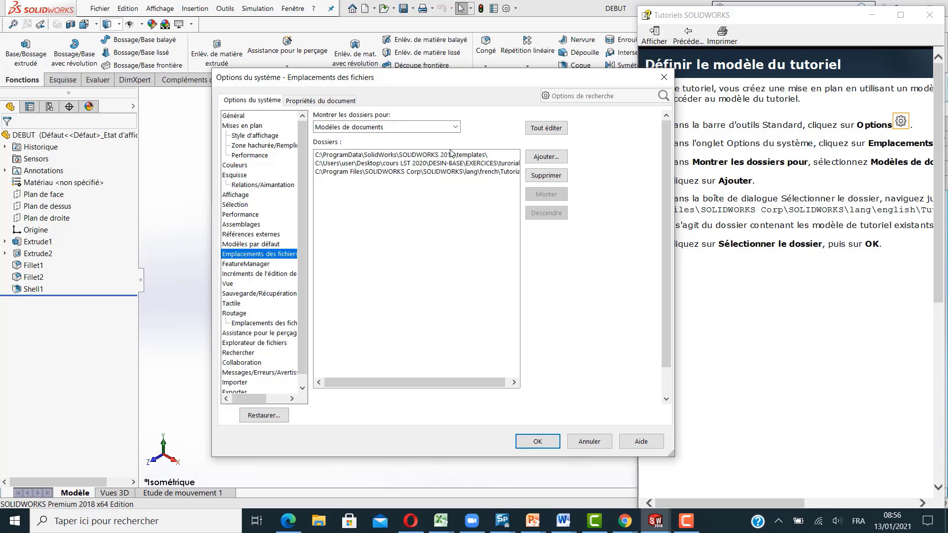
left_click(433, 172)
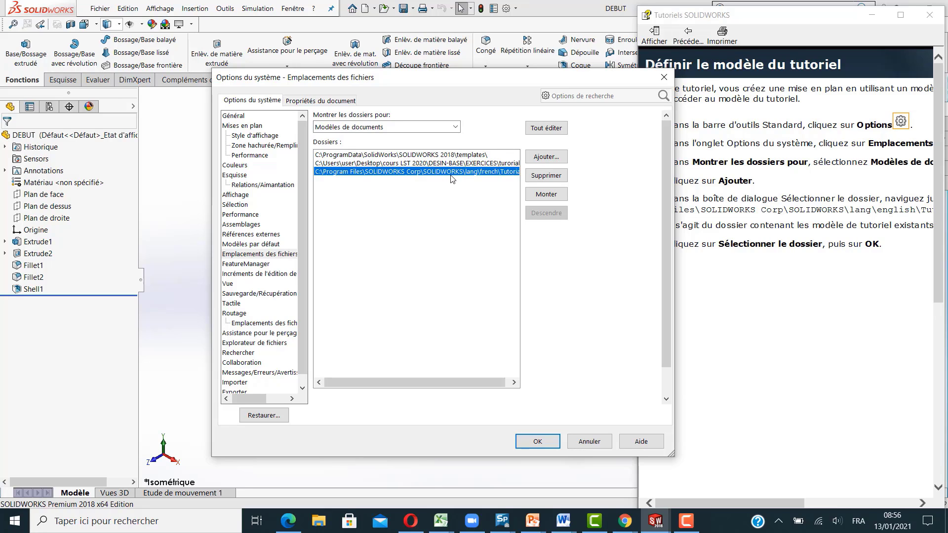
left_click(544, 157)
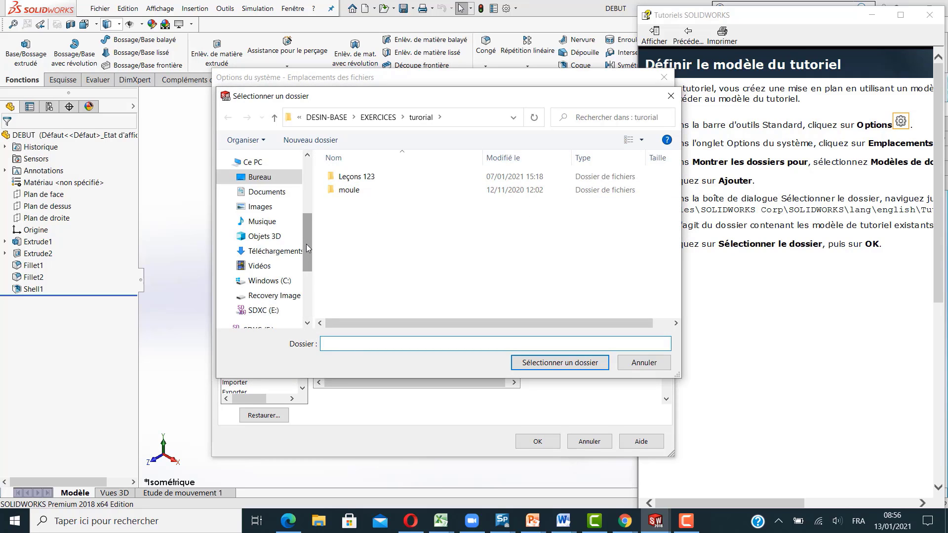
Step: Browse the folder selection to SOLIDWORKS Corp inside Programmes on the Windows (C:) drive
left_click_drag(307, 244, 306, 259)
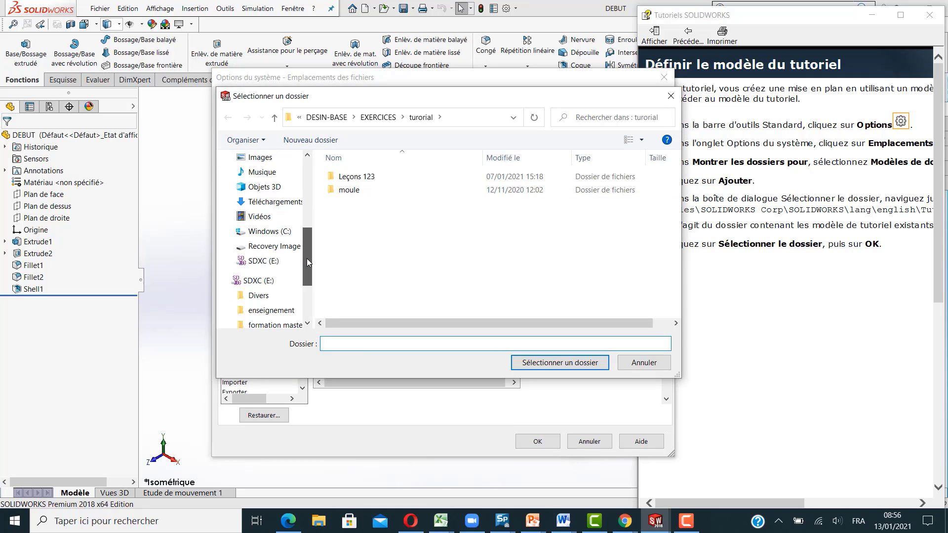
left_click(290, 232)
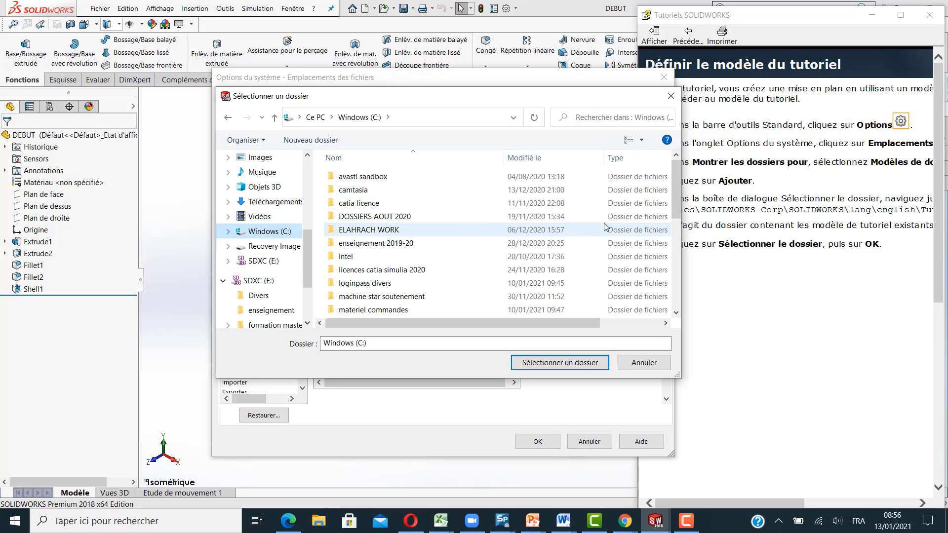
left_click_drag(678, 208, 678, 245)
double_click(360, 236)
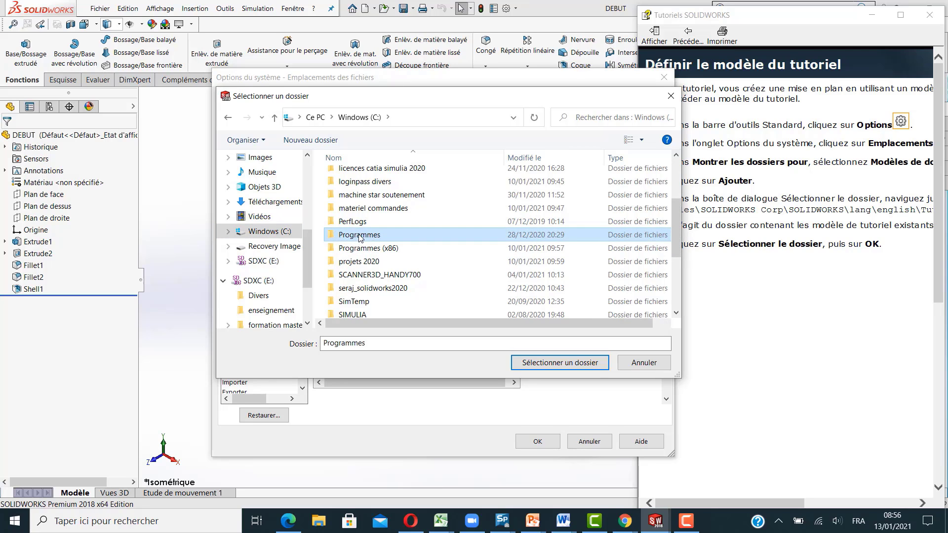
left_click_drag(677, 189, 659, 178)
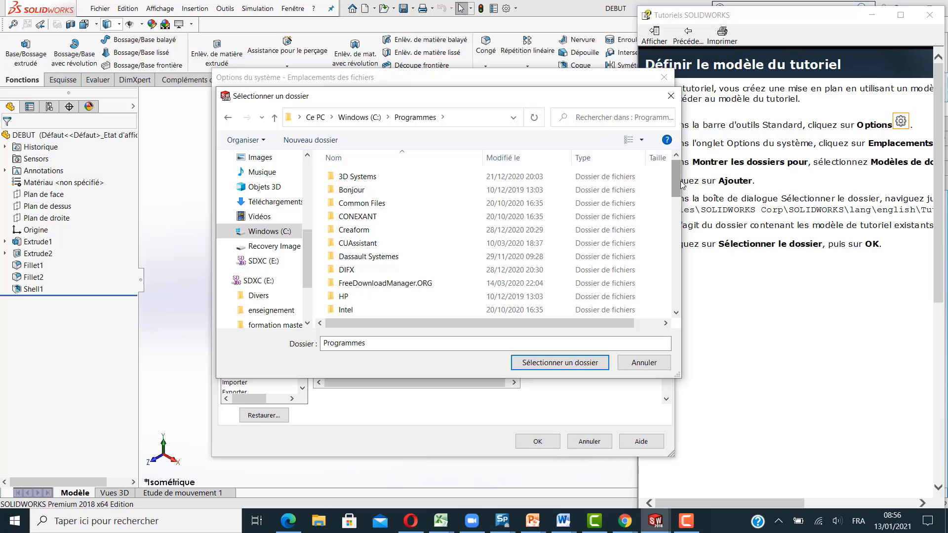
left_click_drag(678, 182, 684, 245)
double_click(392, 279)
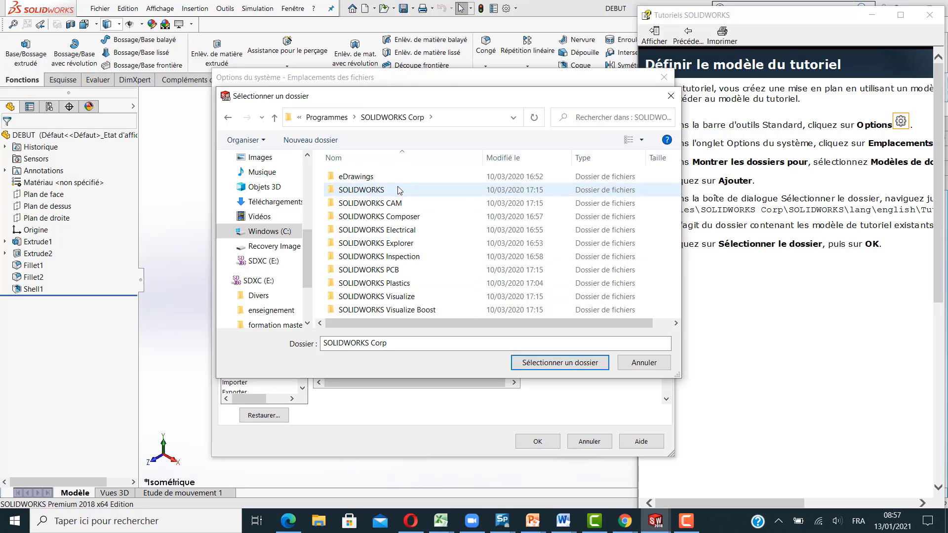
Step: Add the SOLIDWORKS\lang\english folder as a template location, accept the search path change and close the system options
left_click(400, 191)
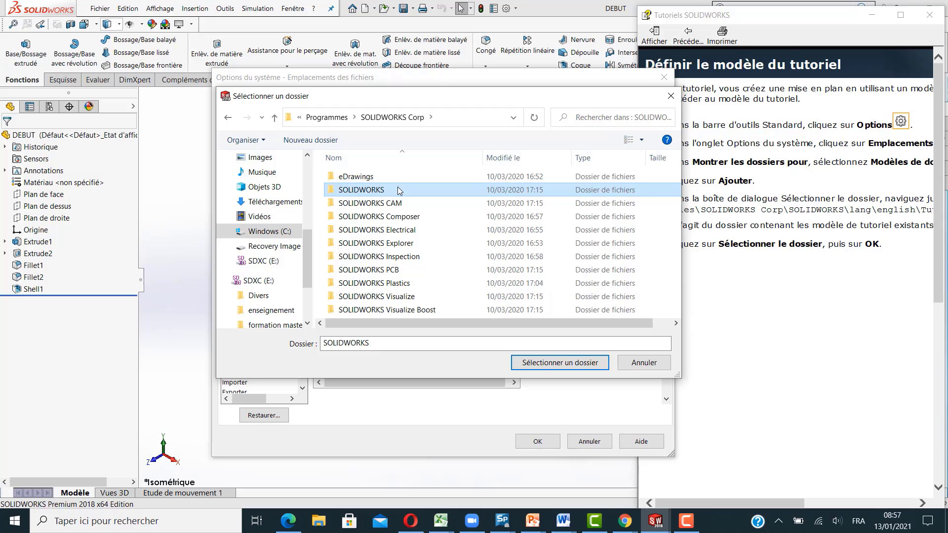
double_click(399, 190)
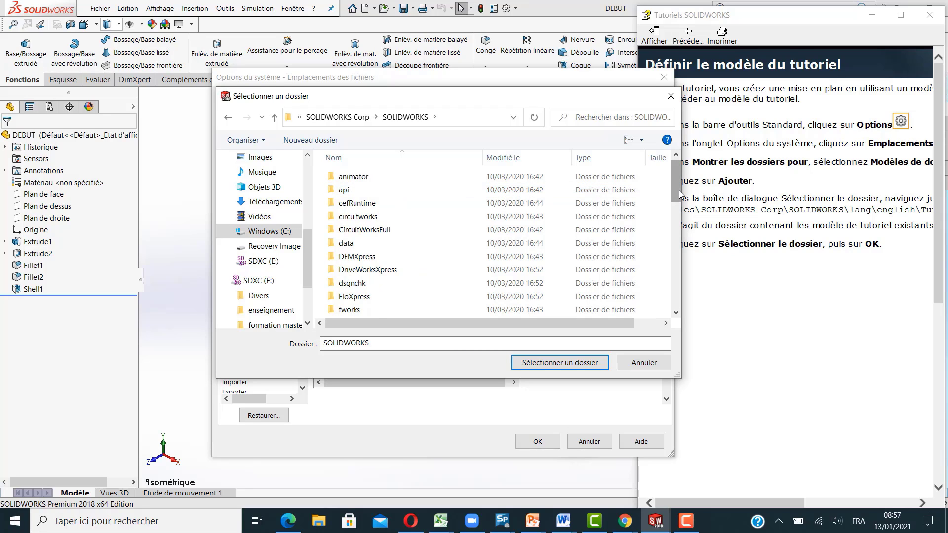
scroll(388, 218, "down", 3)
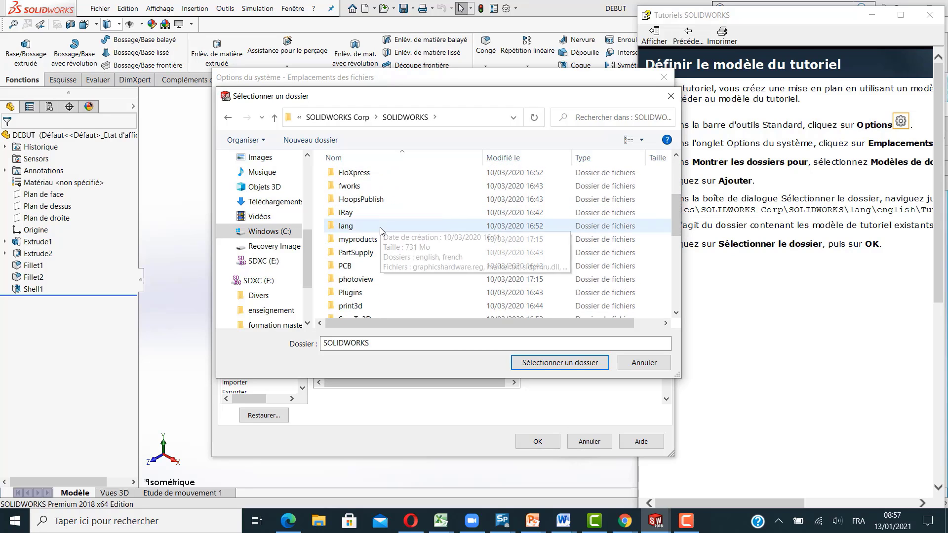
double_click(380, 227)
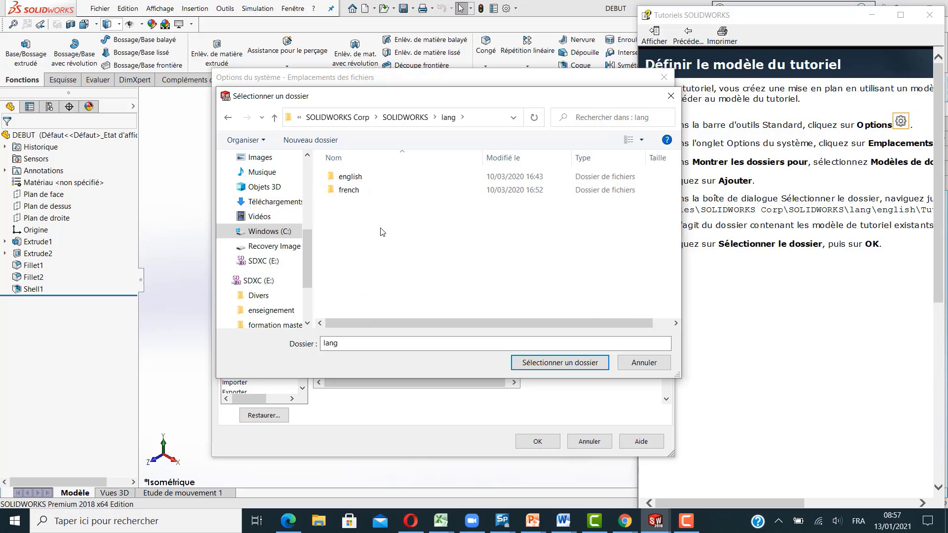
left_click(360, 193)
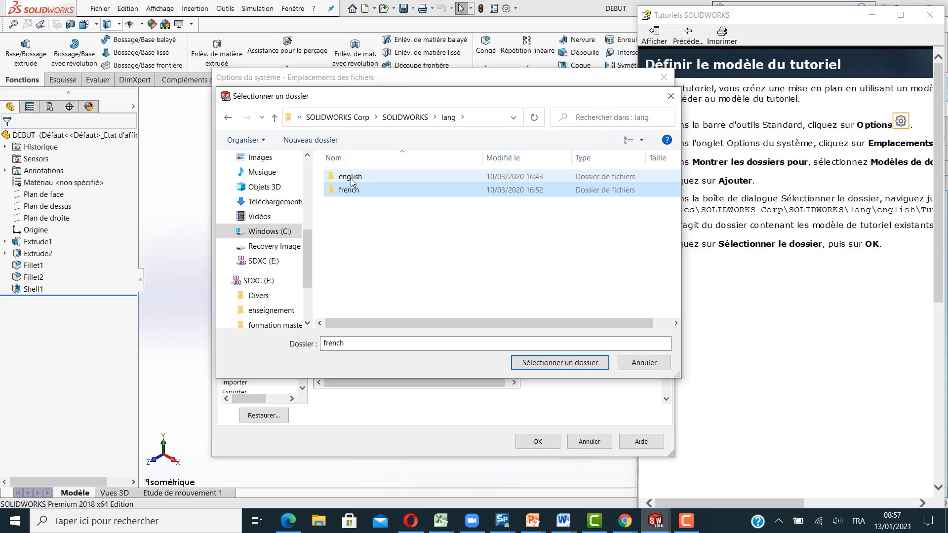
left_click(352, 179)
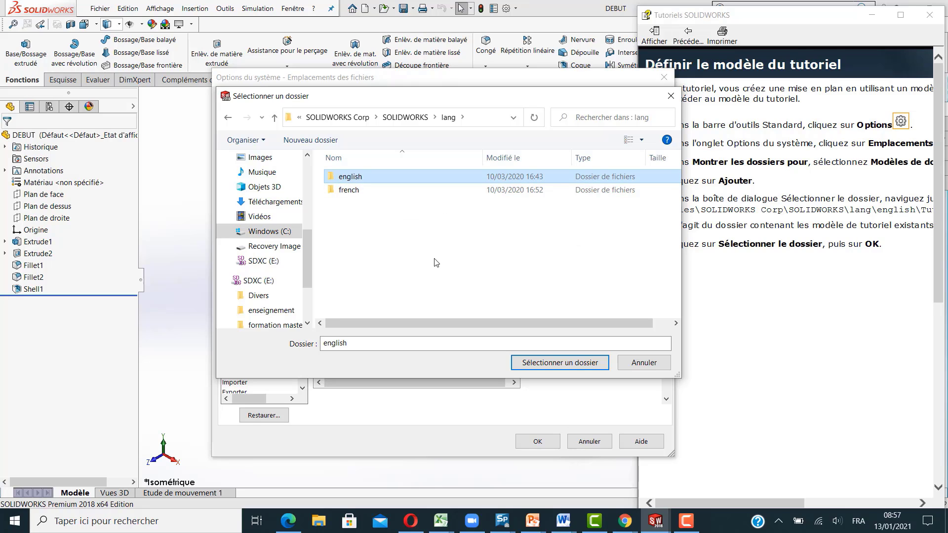
left_click(563, 364)
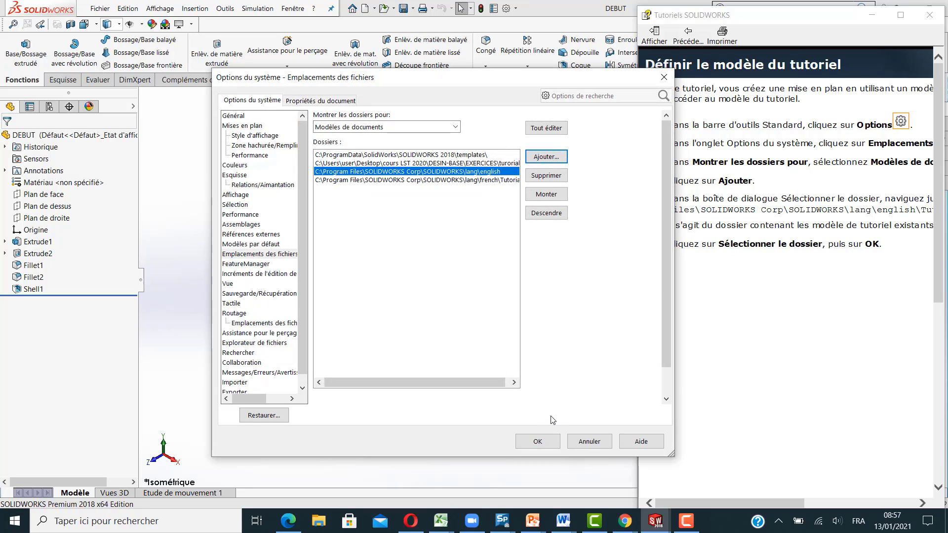
left_click(540, 444)
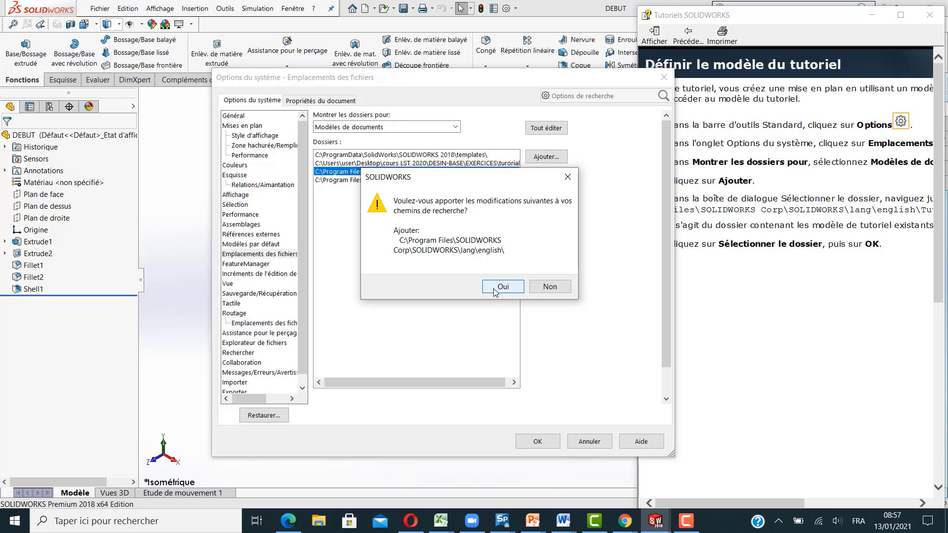
left_click(497, 291)
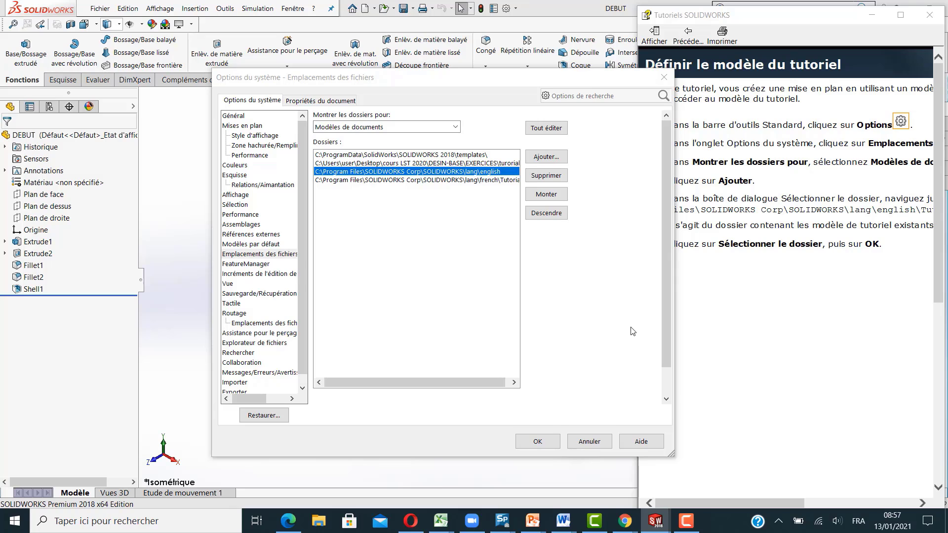
left_click(599, 436)
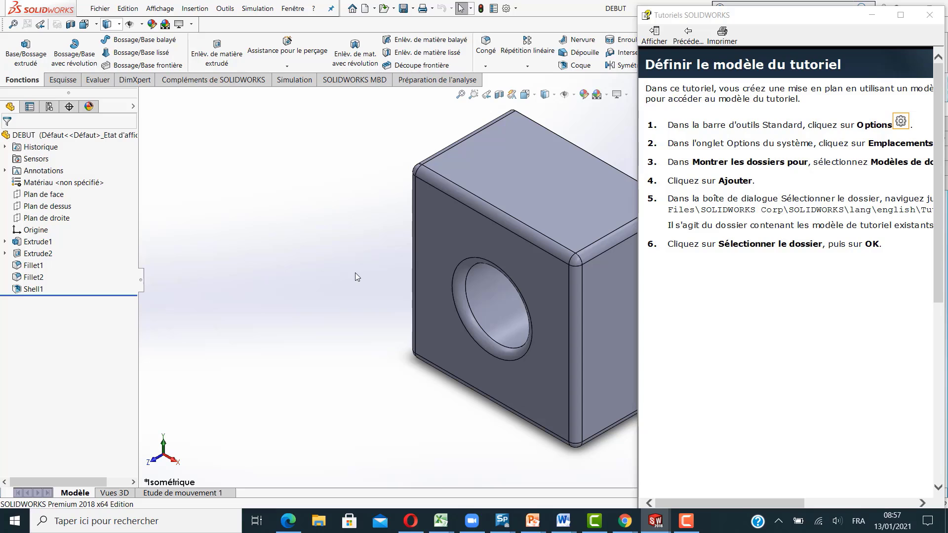
Step: Create a new drawing from the Tutorial draw template and cancel the model view insertion
left_click(108, 11)
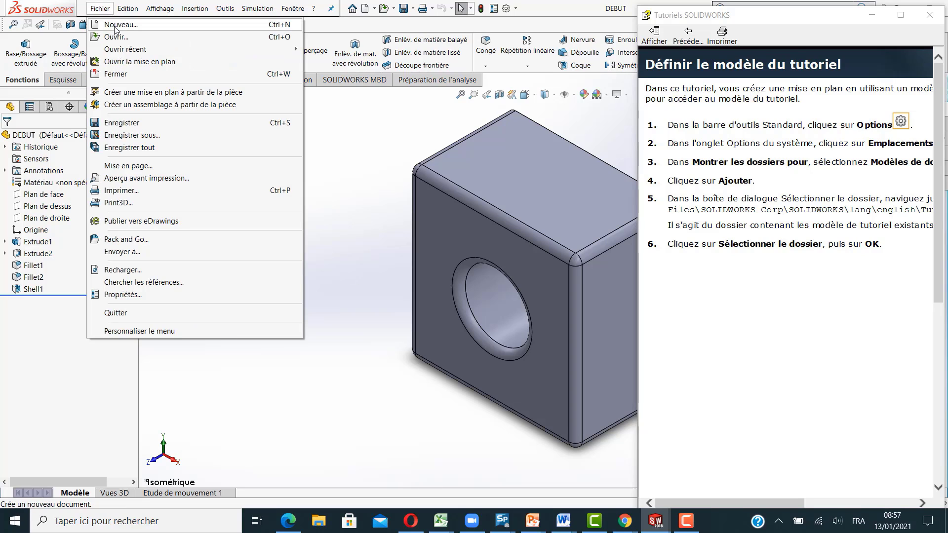
left_click(117, 26)
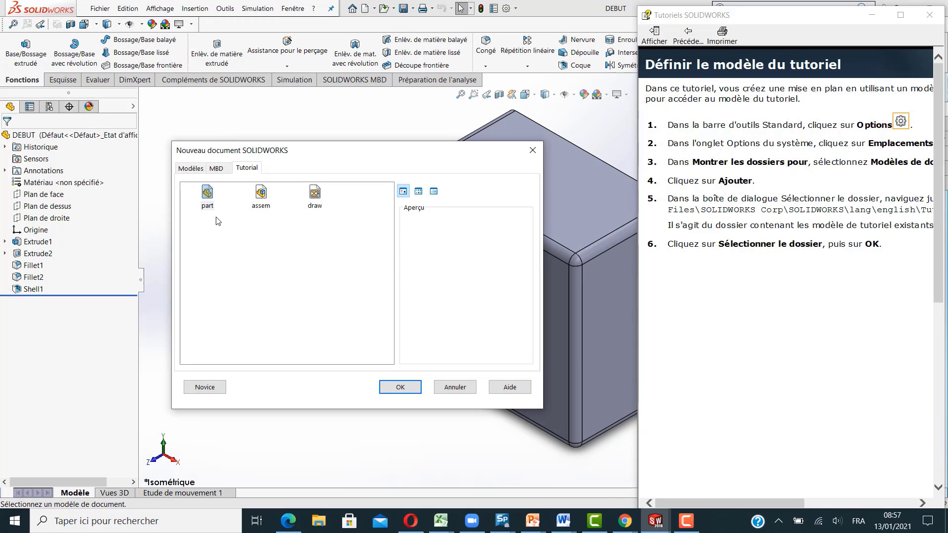
left_click(316, 198)
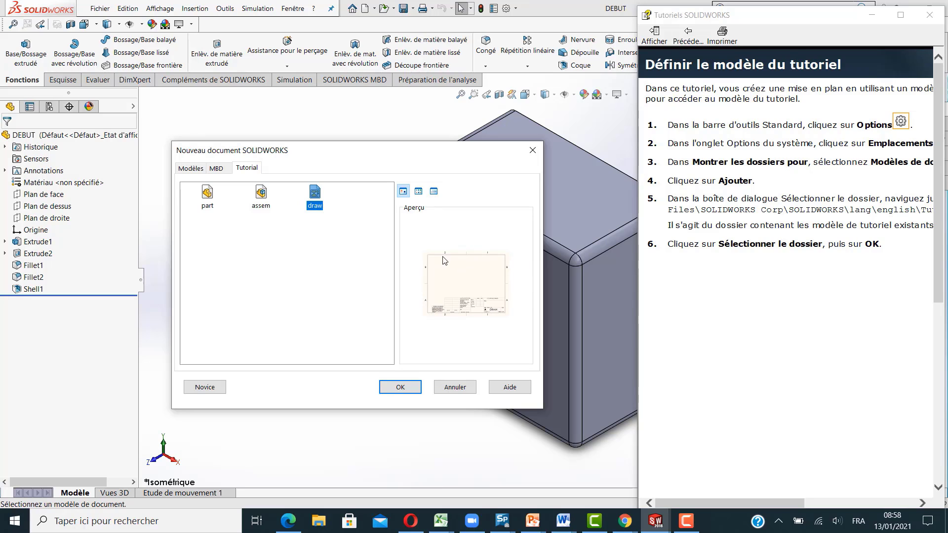
left_click(399, 388)
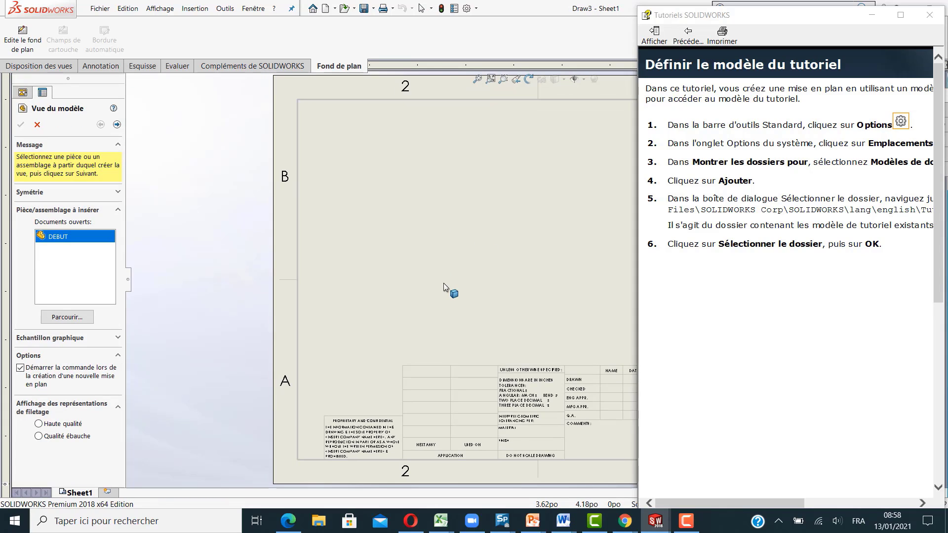
left_click(37, 125)
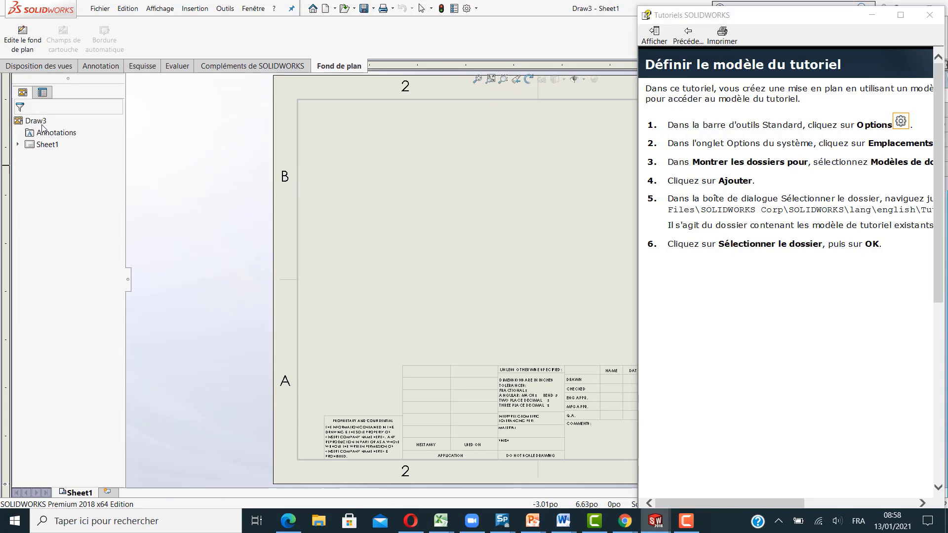
Step: Close the new empty drawing to return to the DEBUT part
left_click(100, 9)
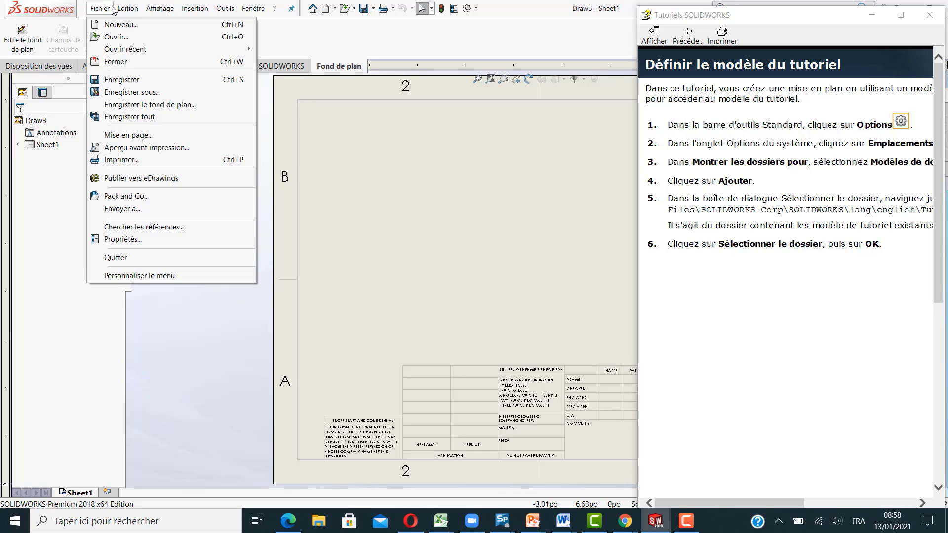
left_click(114, 63)
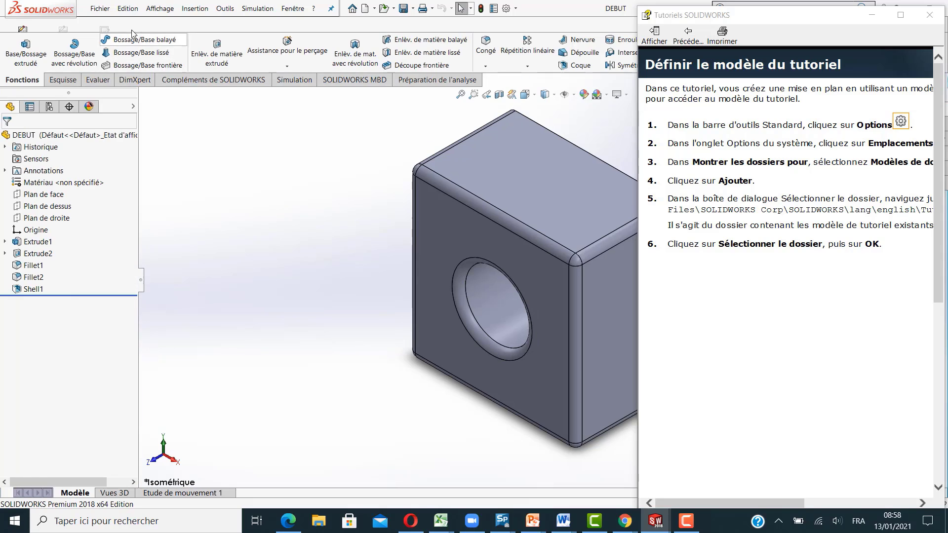
Step: Create a new drawing document from the standard Mise en plan template in the Modèles set
left_click(102, 8)
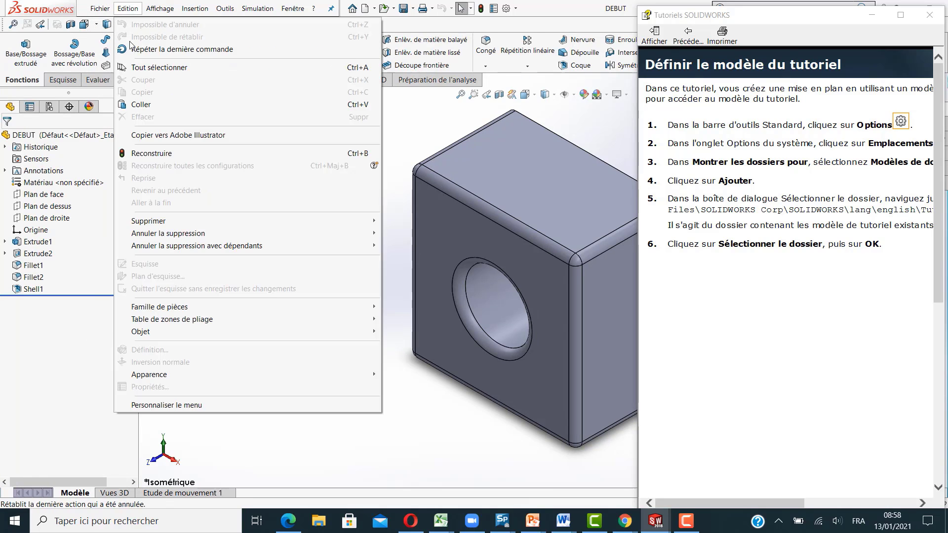
left_click(100, 8)
left_click(101, 8)
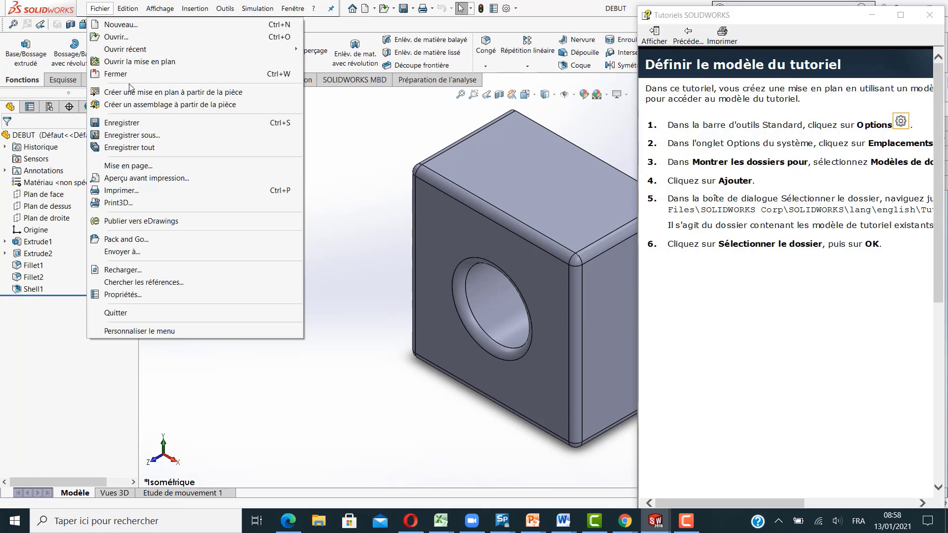
left_click(132, 25)
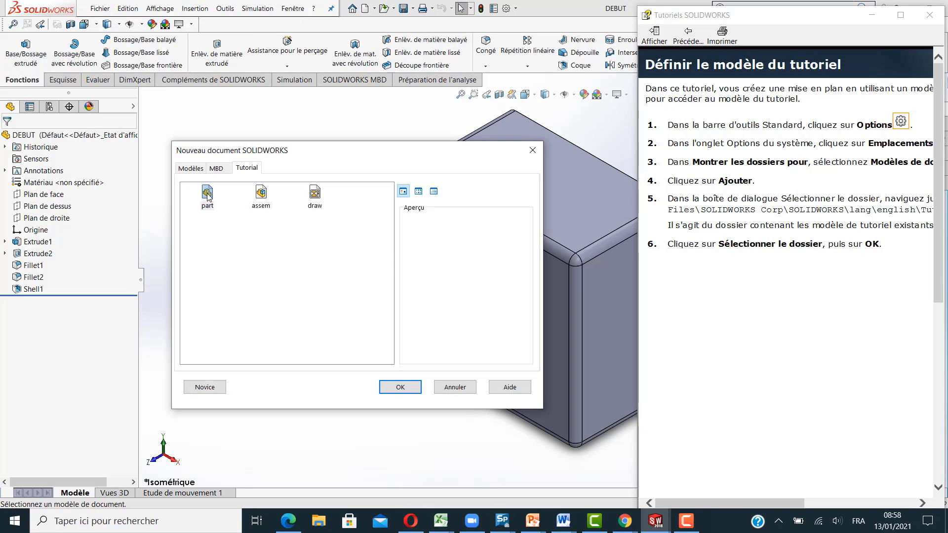
left_click(207, 196)
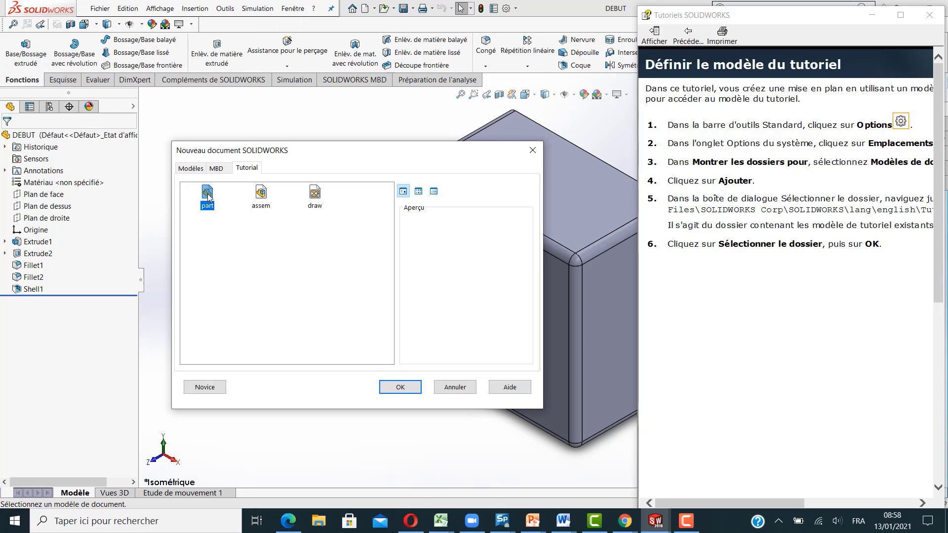
left_click(185, 169)
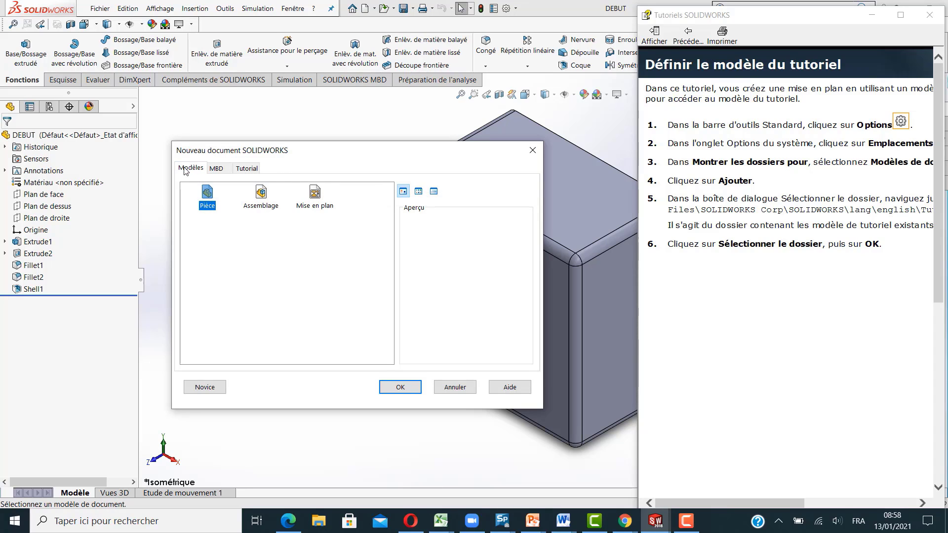
left_click(317, 200)
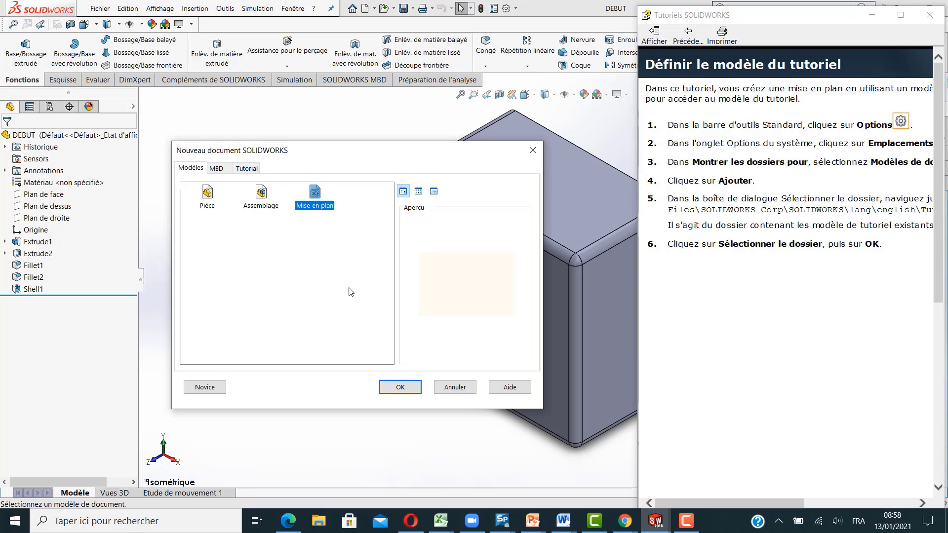
left_click(400, 388)
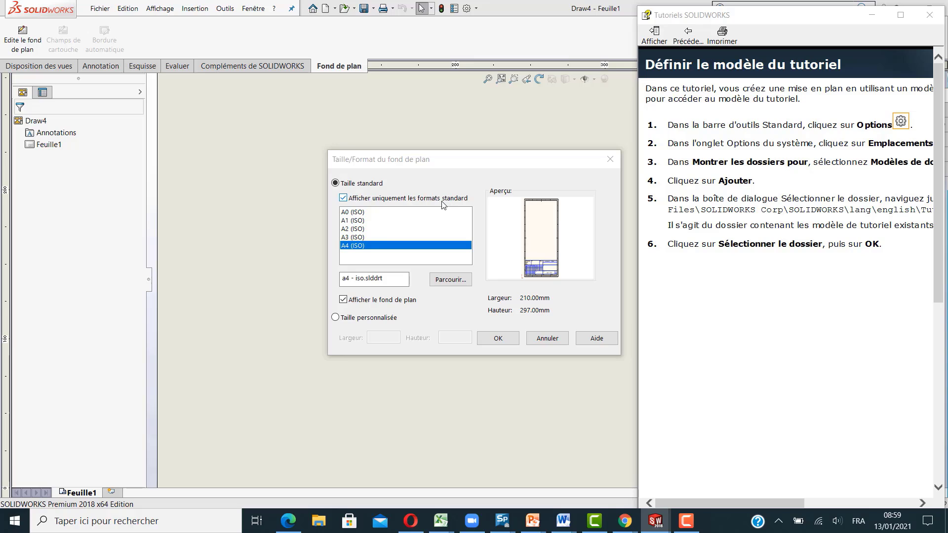
Step: Limit the sheet sizes to standard formats and accept the A4 (ISO) size with its sheet format displayed
left_click(343, 198)
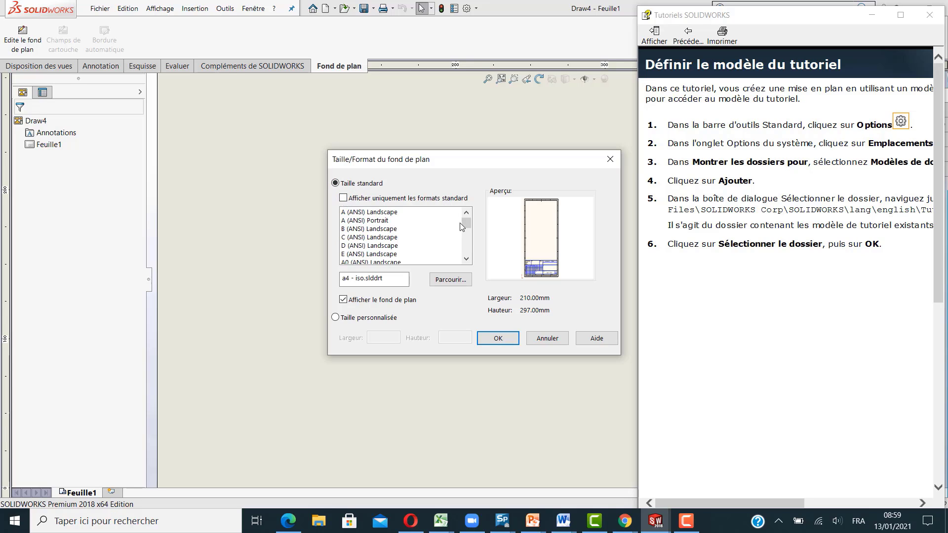
mouse_move(467, 223)
left_mouse_down()
mouse_move(468, 247)
mouse_move(464, 222)
left_mouse_up()
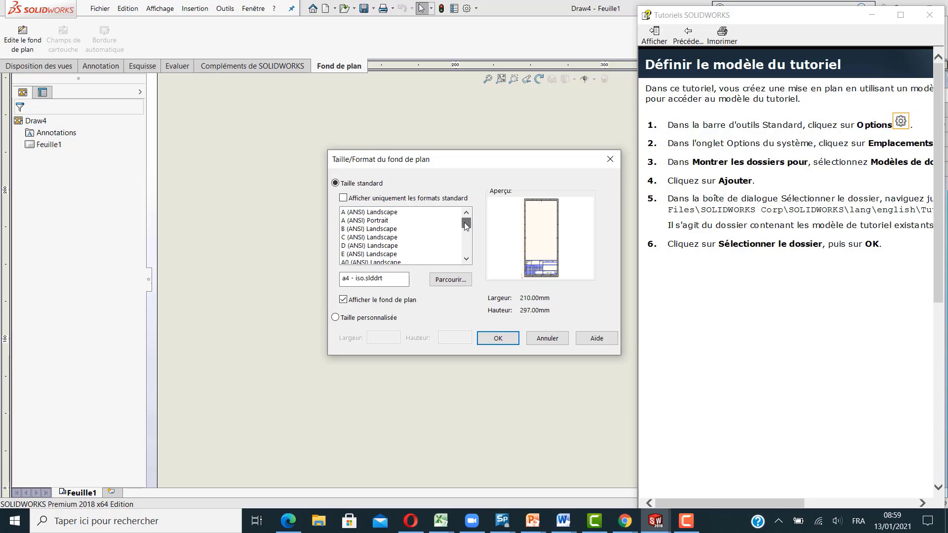
left_click(346, 199)
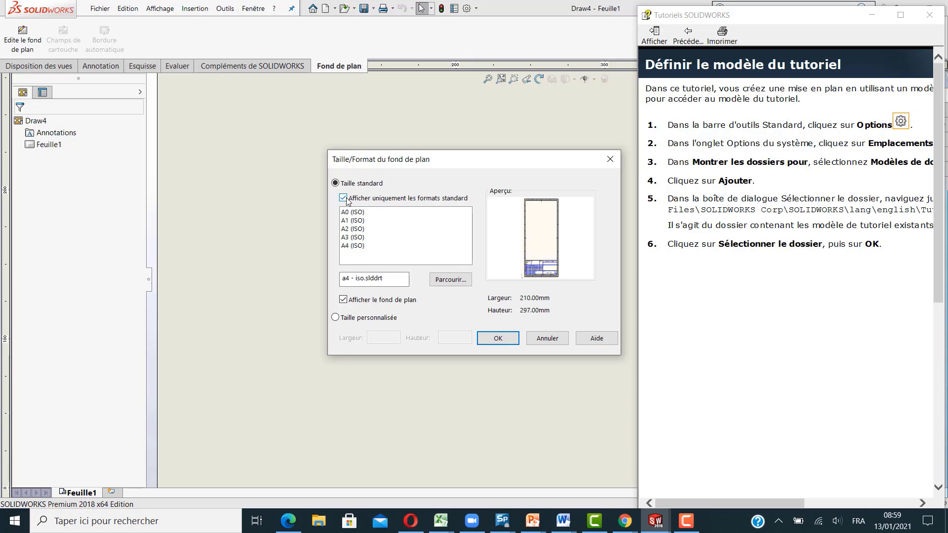
left_click(353, 247)
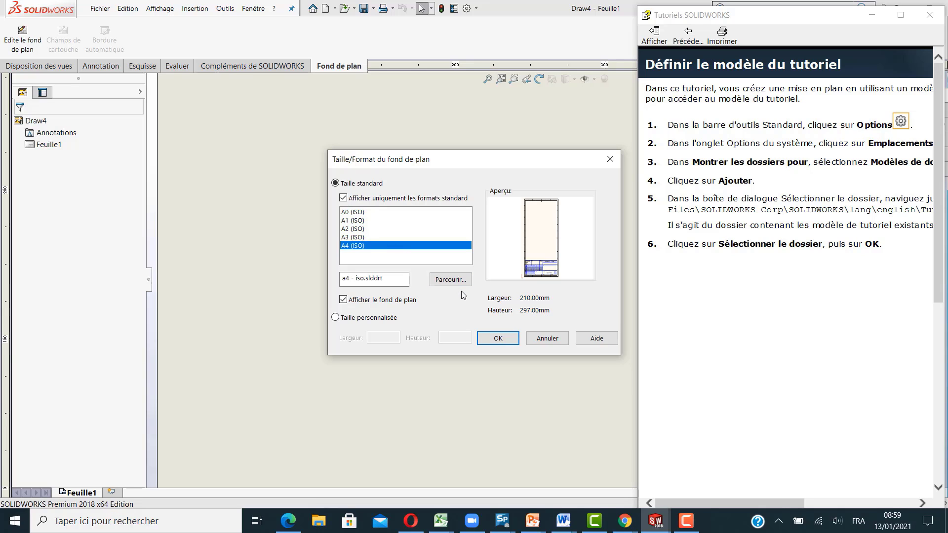
left_click(497, 339)
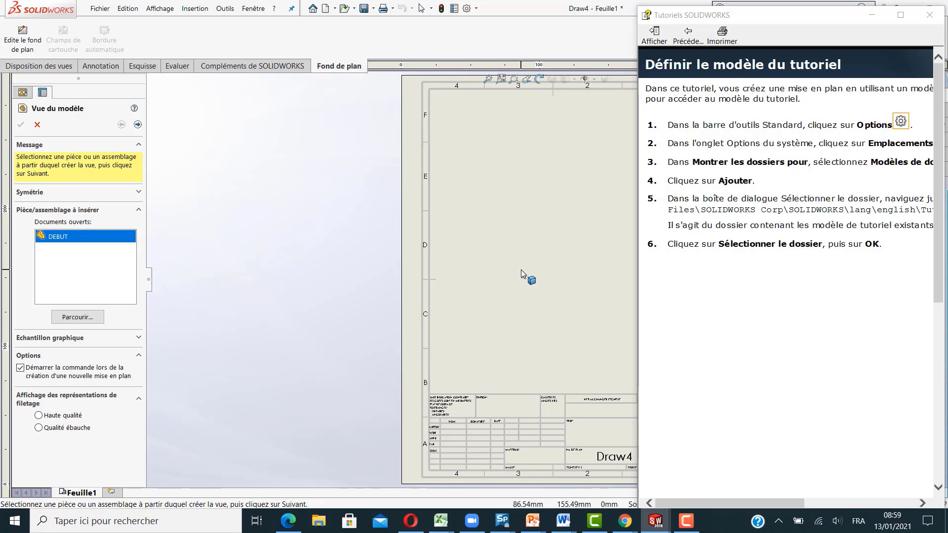
Step: Minimize the tutorial window and load DEBUT.SLDPRT from the EXERCICES folder as the model for the drawing view
left_click(873, 19)
left_click(786, 268)
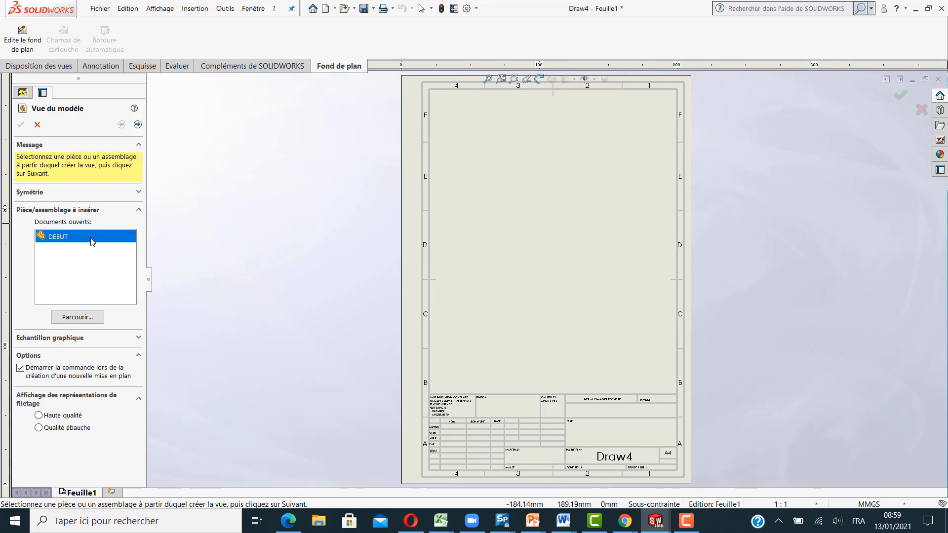
left_click(78, 318)
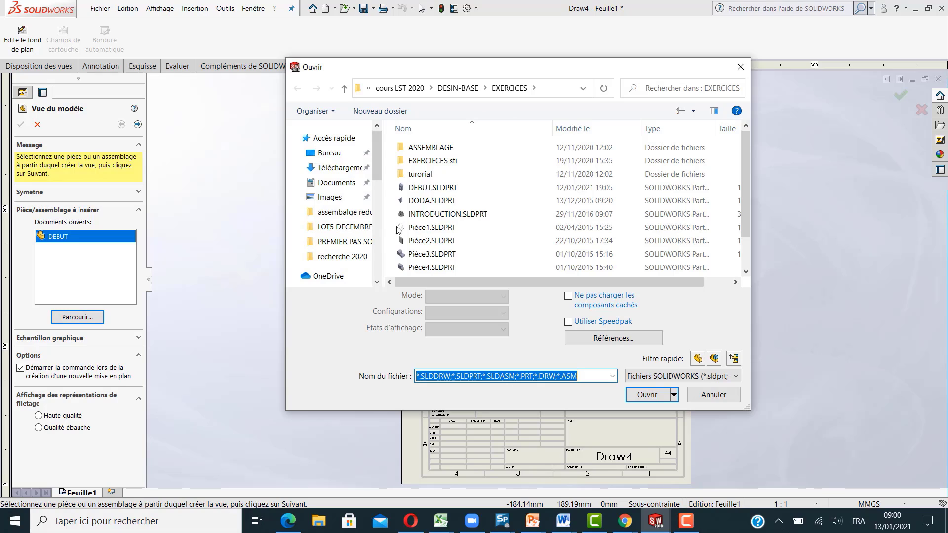
left_click(437, 191)
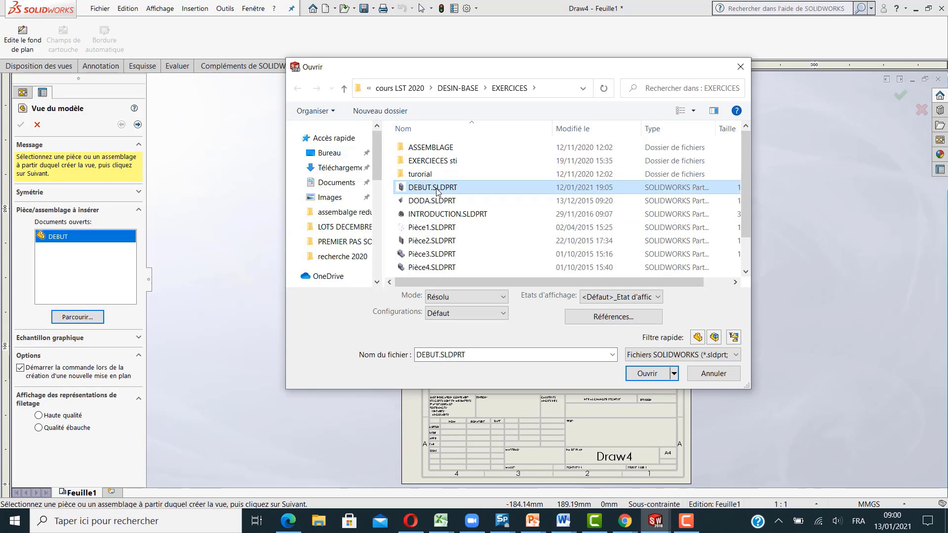
left_click(643, 374)
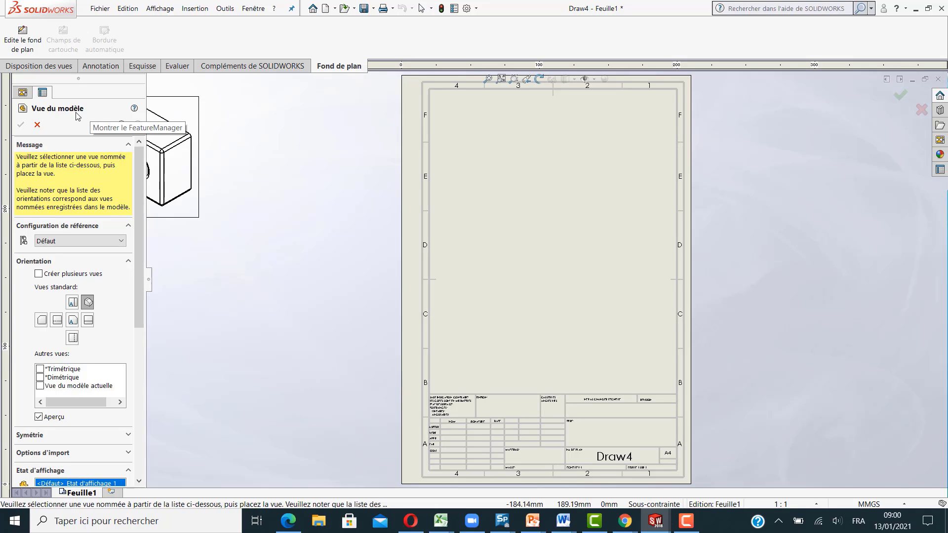
Step: Place a front view of the DEBUT part in the upper-left area of the A4 sheet
left_click(73, 322)
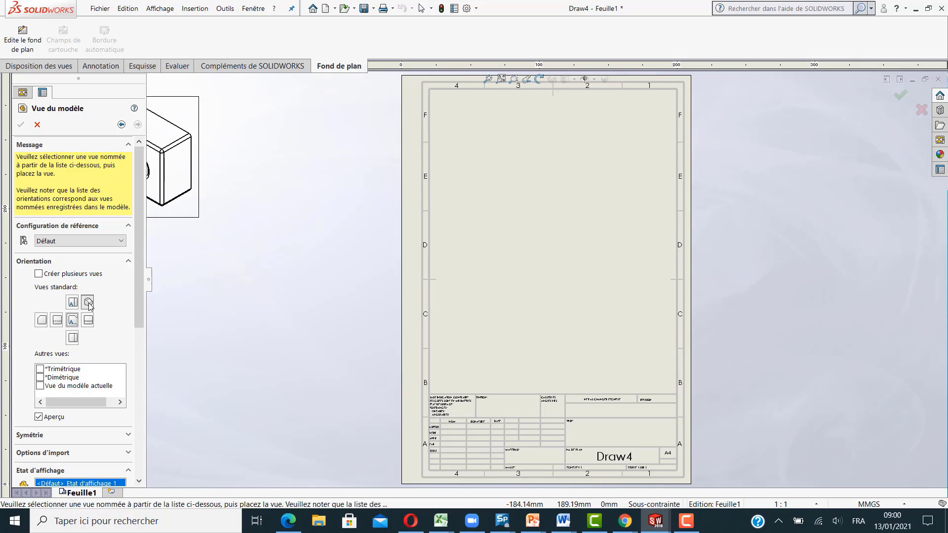
left_click(73, 321)
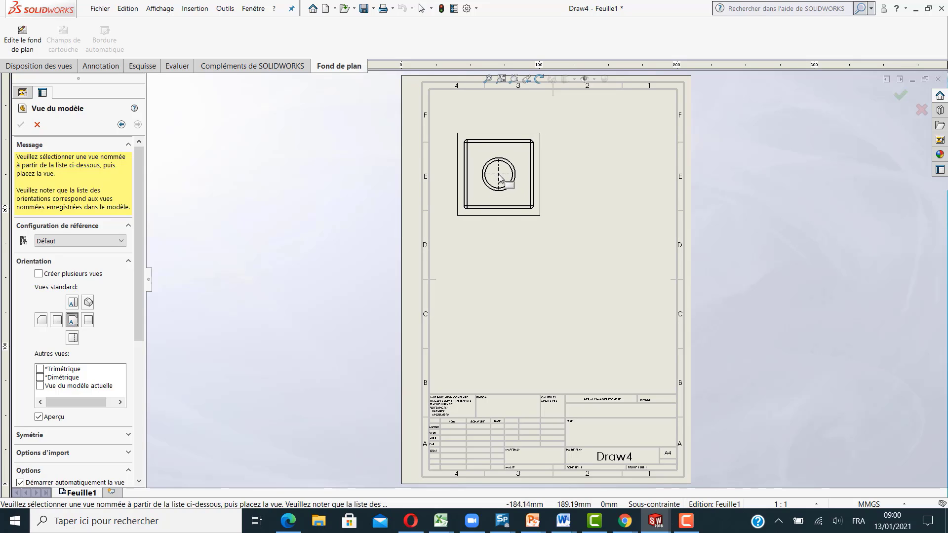
left_click(499, 177)
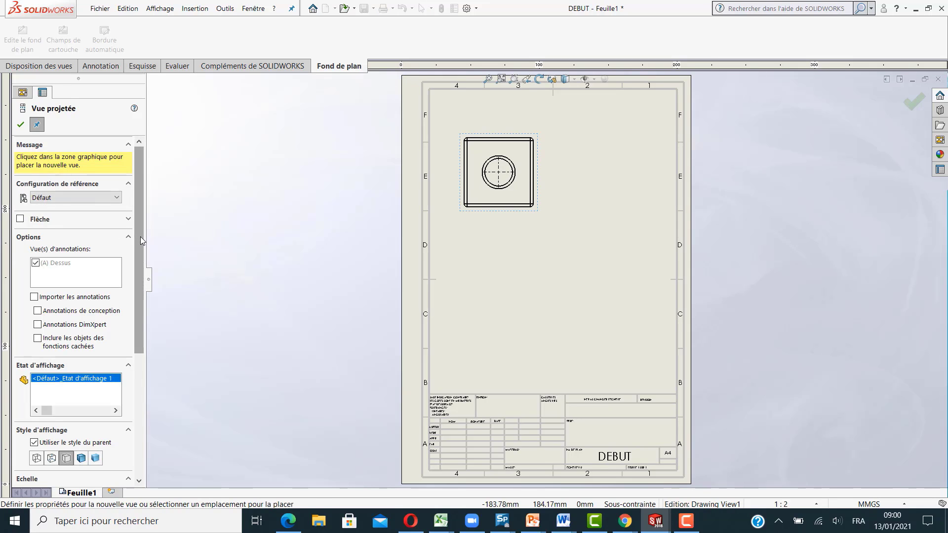
Step: Set the projected view to a custom 1:2 scale, true dimensions (Vraies) and high-quality thread display
left_click_drag(140, 236, 134, 360)
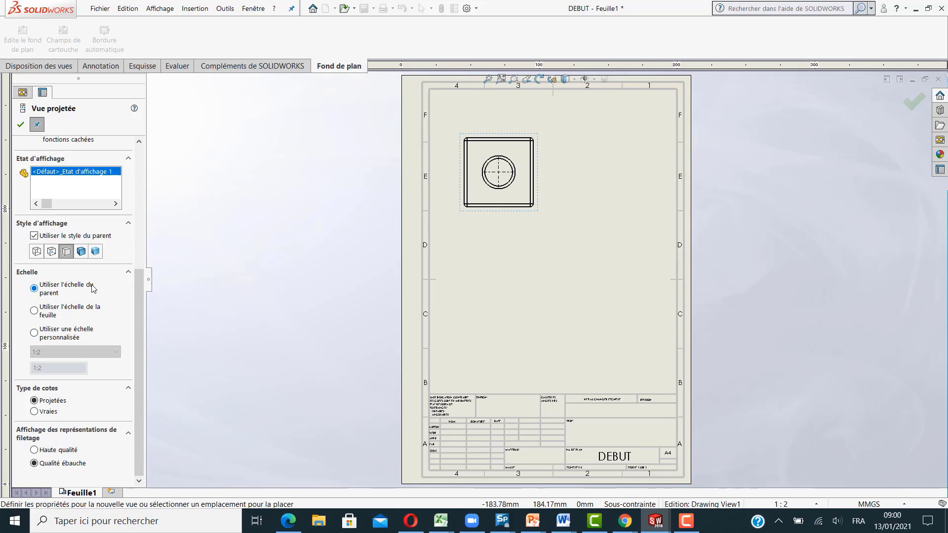
left_click(35, 311)
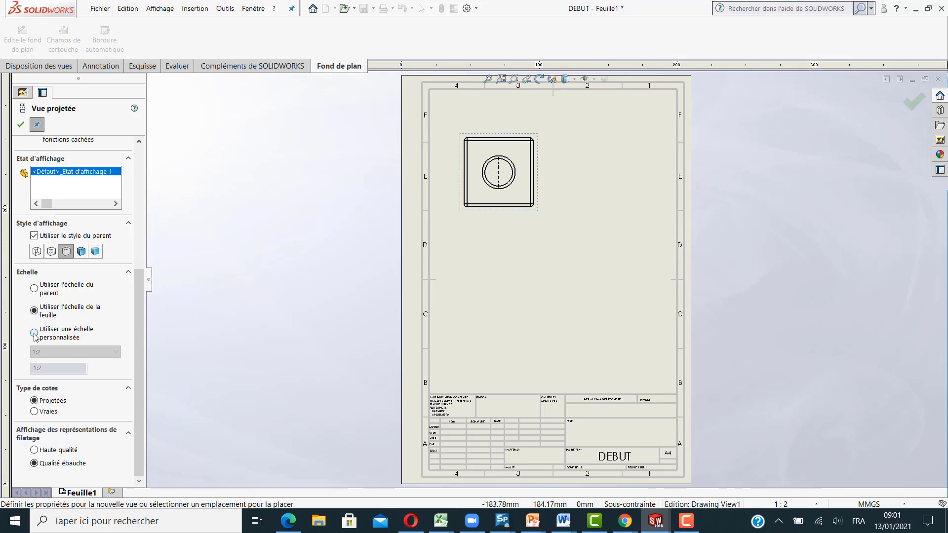
left_click(34, 333)
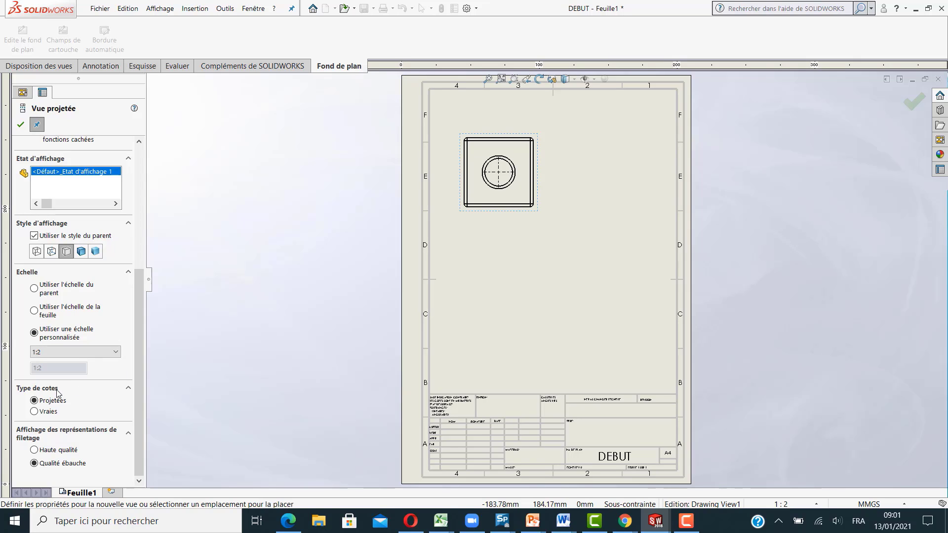
left_click(36, 413)
left_click(34, 451)
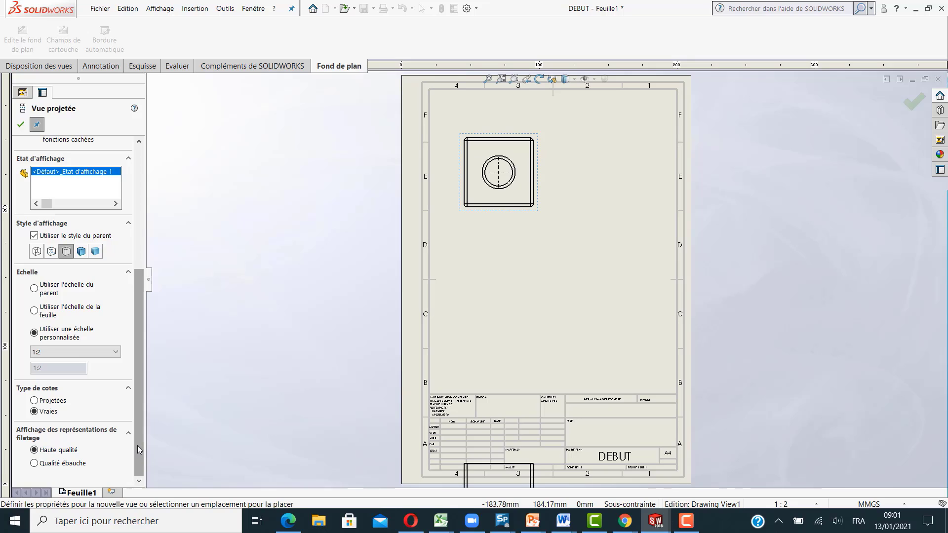
left_click_drag(138, 445, 137, 293)
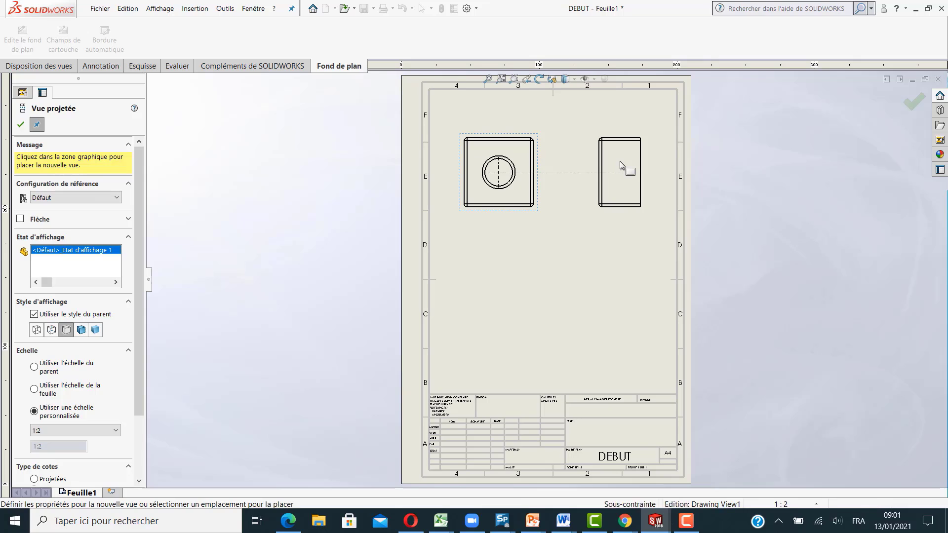
Step: Place one projected view to the right of the front view and another below it, and finish the projection
left_click(620, 161)
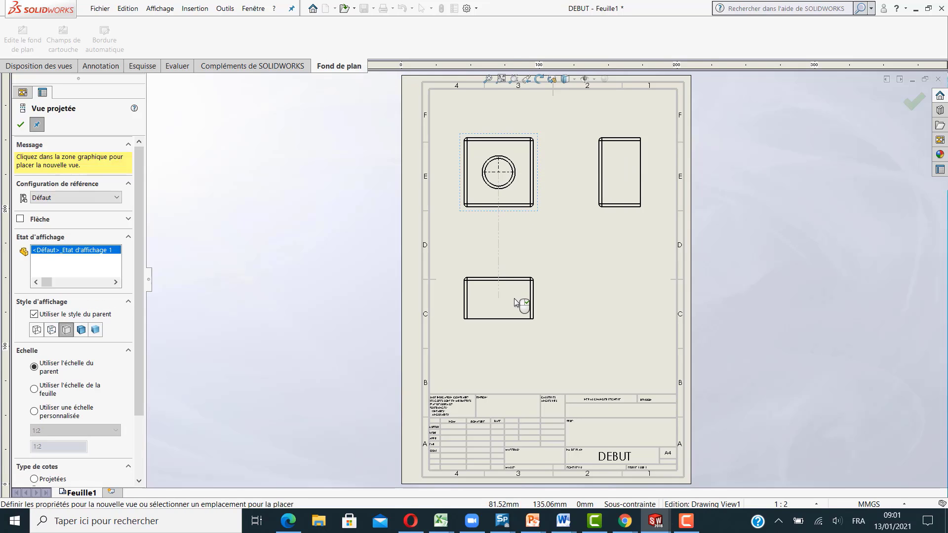
left_click(514, 298)
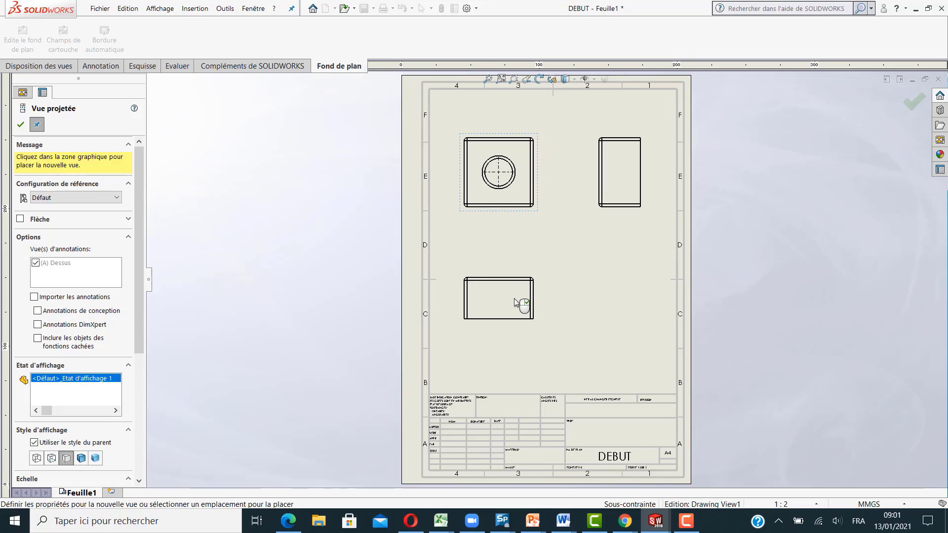
left_click(21, 125)
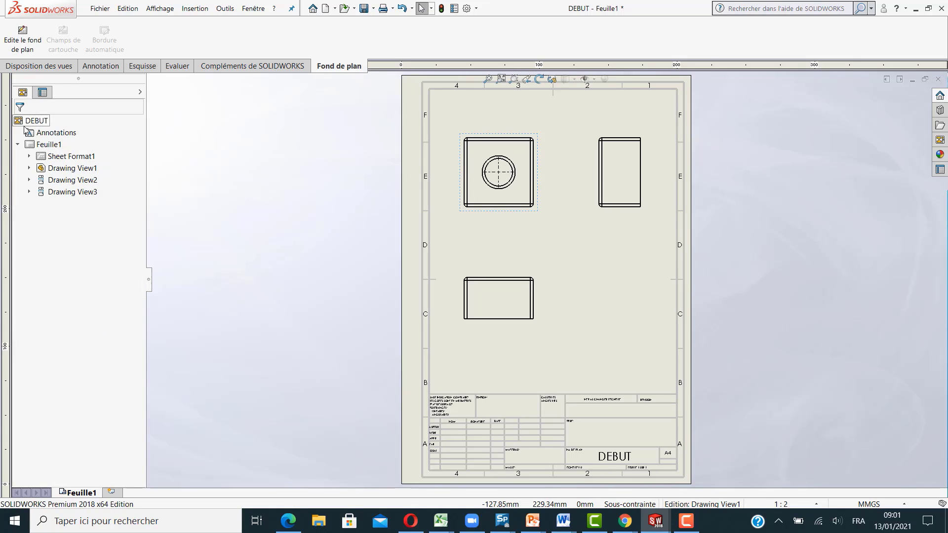
Step: Change the projection type of sheet Feuille1 to Europe and apply the change
right_click(543, 233)
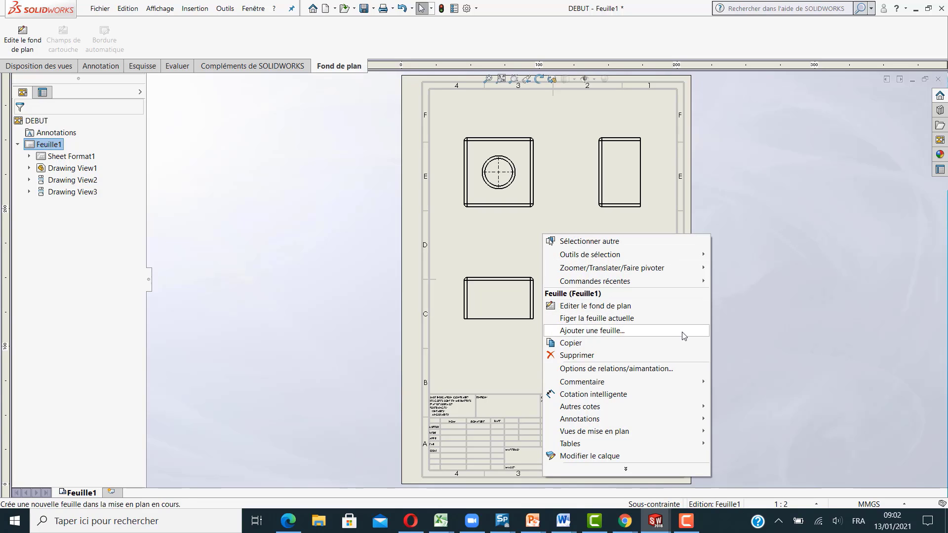
left_click(626, 469)
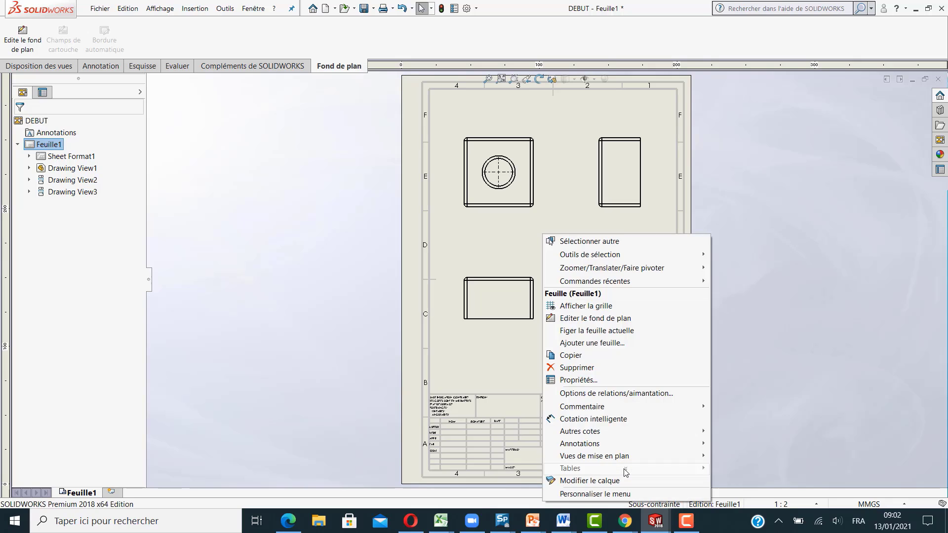
left_click(590, 381)
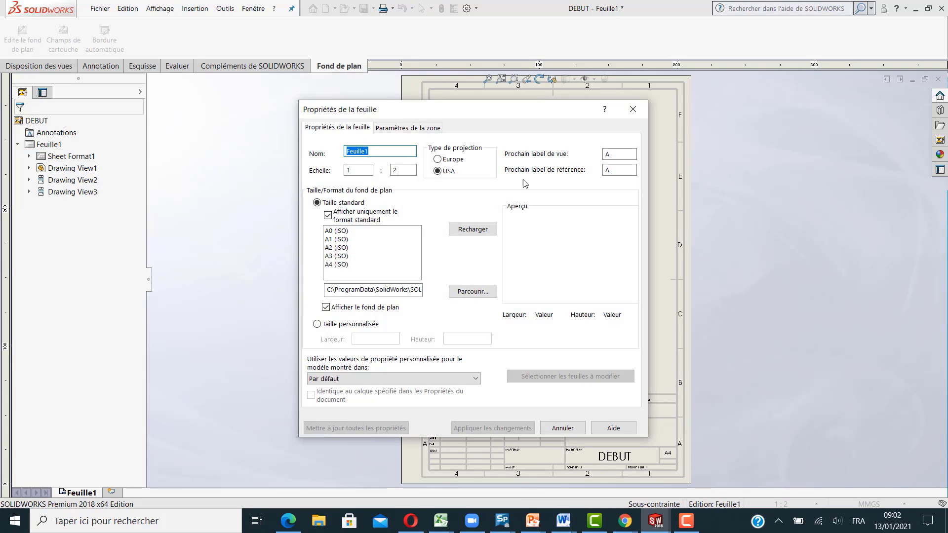
left_click(439, 160)
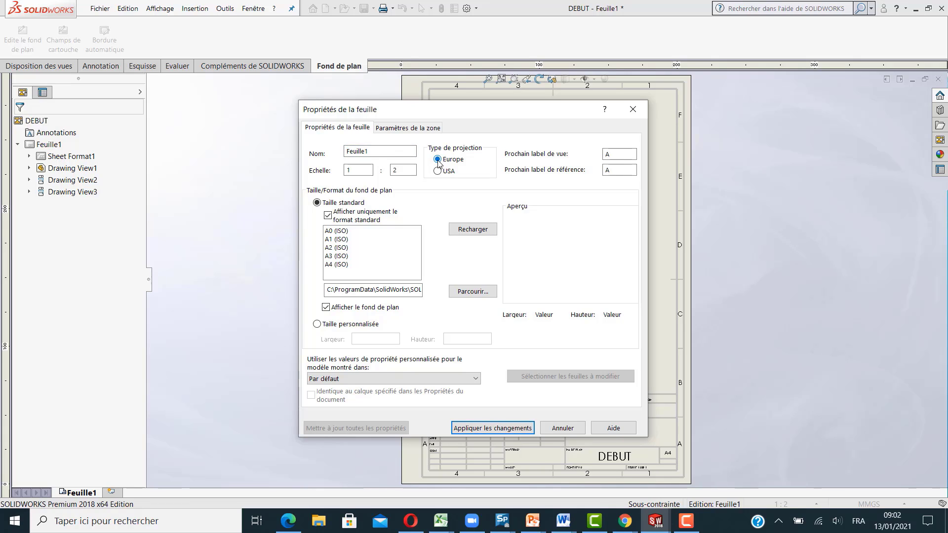
left_click(484, 431)
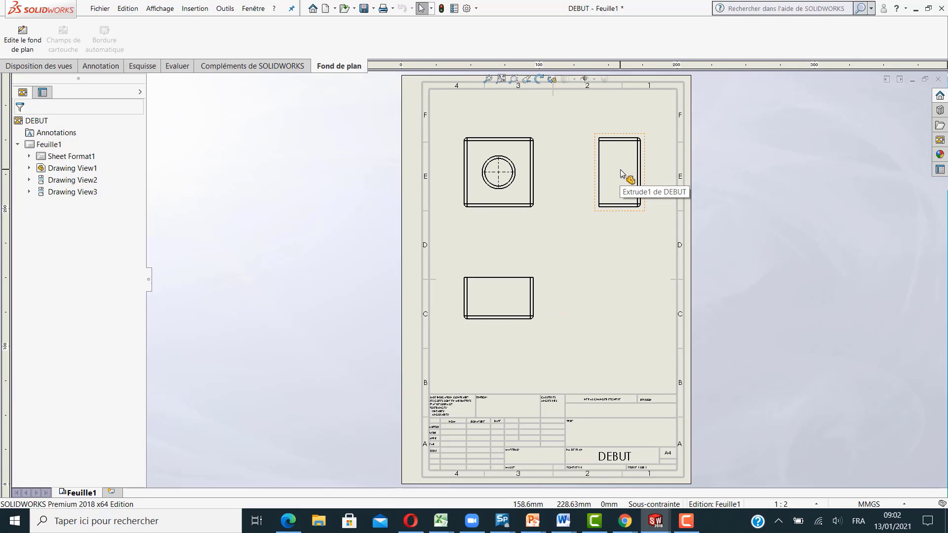
Step: Change the projection type of sheet Feuille1 to USA and apply the change
left_click(560, 247)
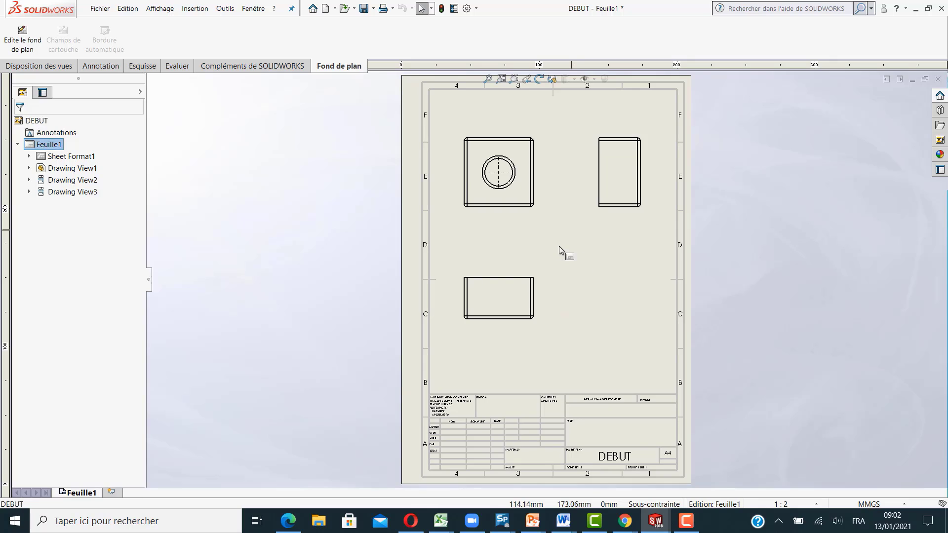
right_click(559, 247)
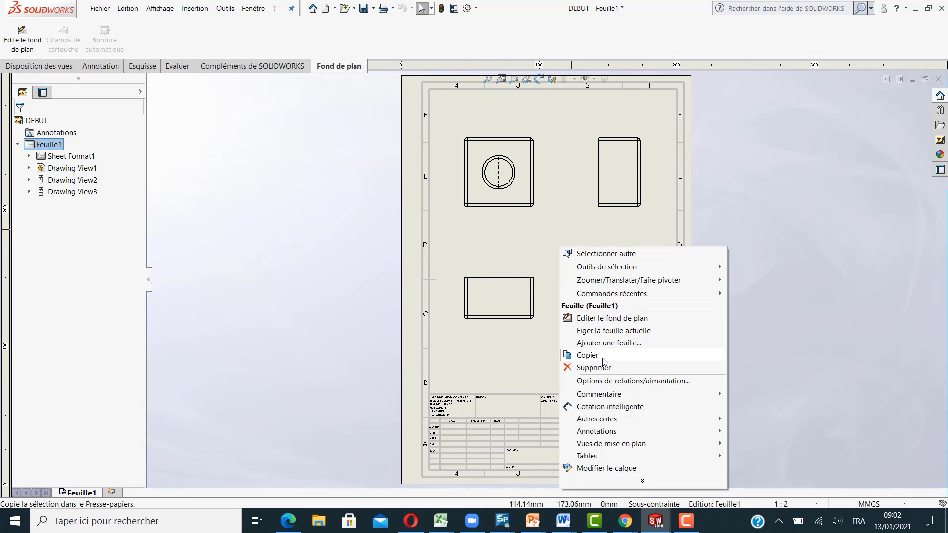
left_click(642, 481)
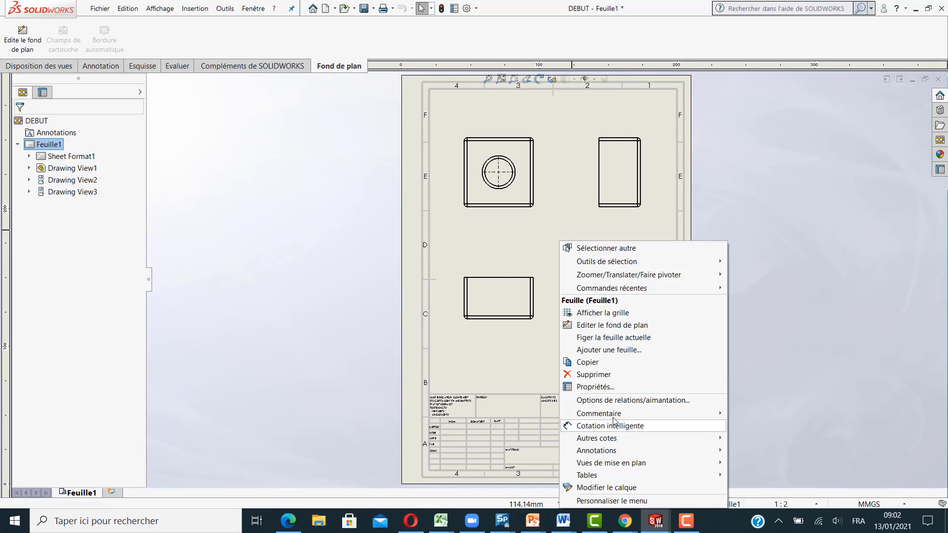
left_click(594, 388)
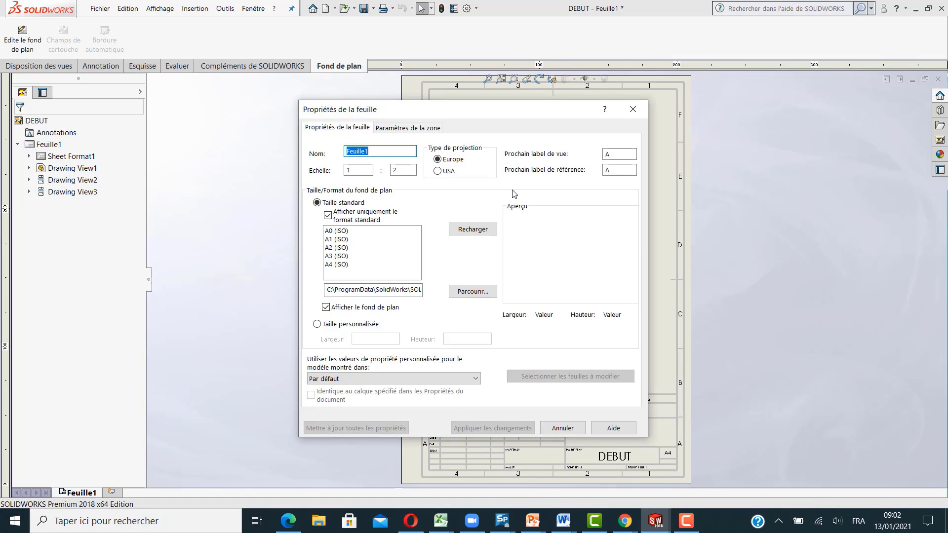
left_click(438, 171)
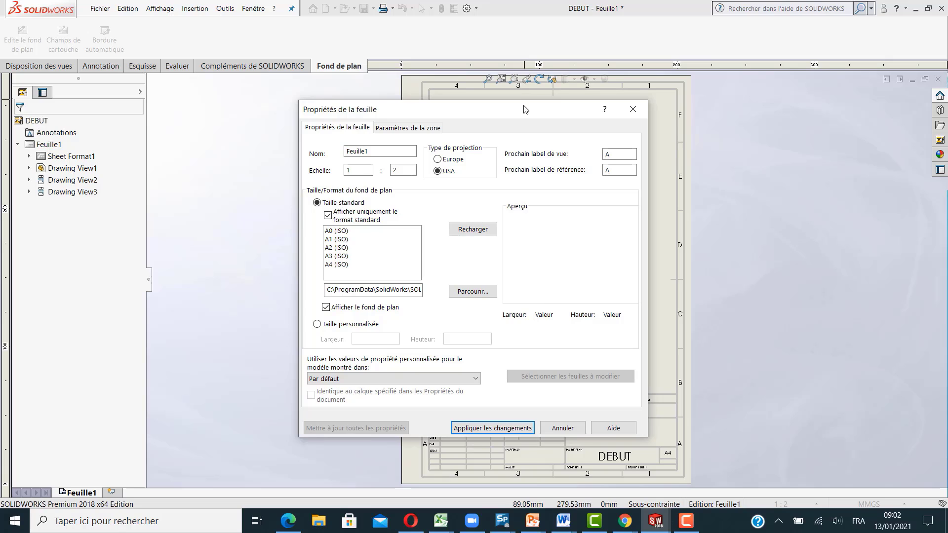
mouse_move(517, 110)
left_mouse_down()
mouse_move(374, 167)
mouse_move(326, 157)
left_mouse_up()
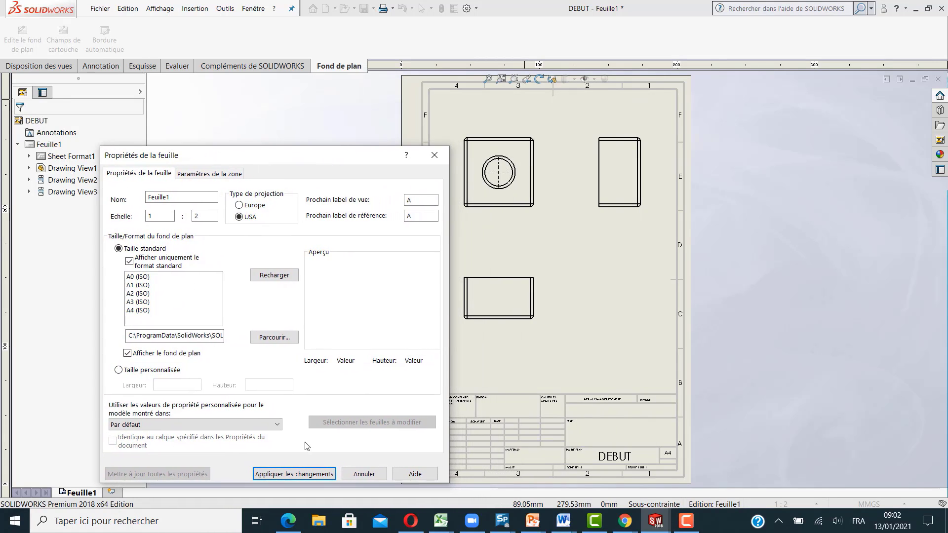
left_click(298, 473)
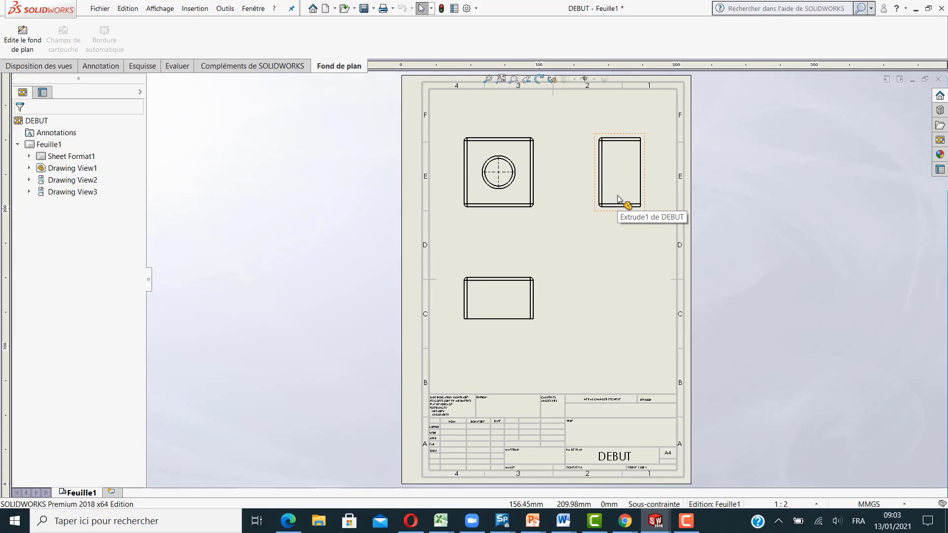
Step: Set the projection type of sheet Feuille1 back to Europe and apply the change
right_click(551, 252)
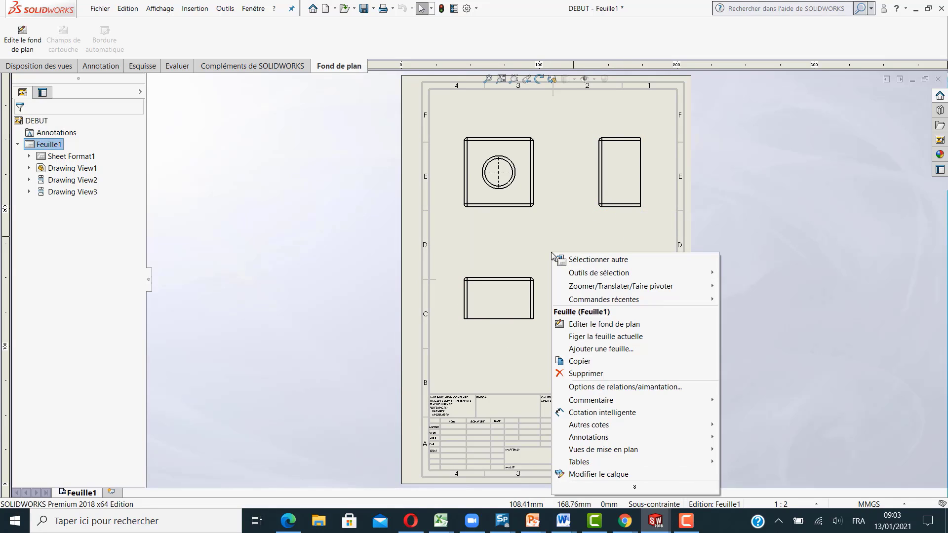
left_click(632, 489)
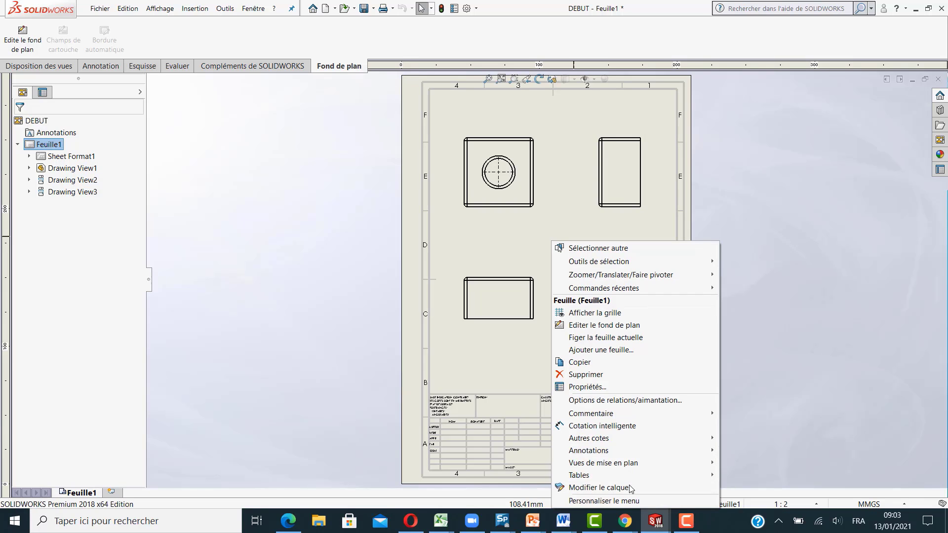
left_click(606, 388)
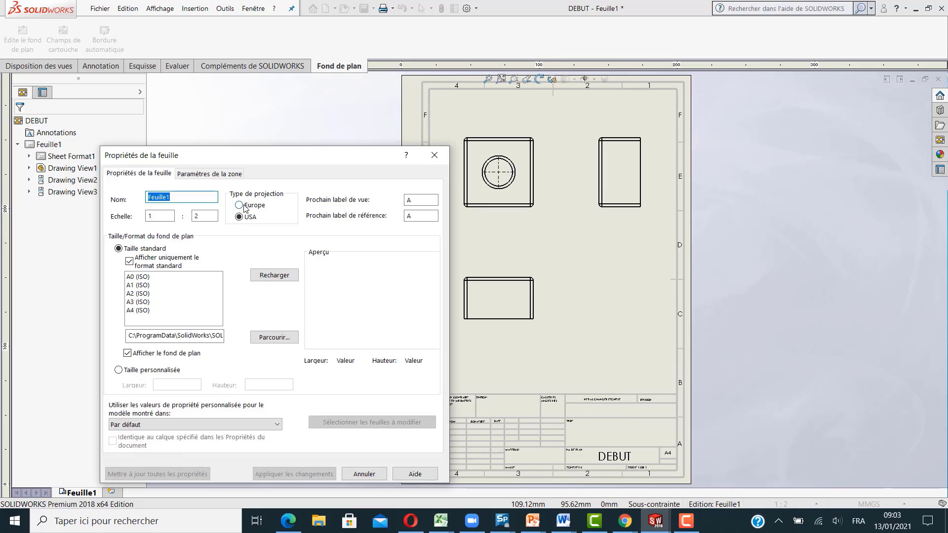
left_click(240, 205)
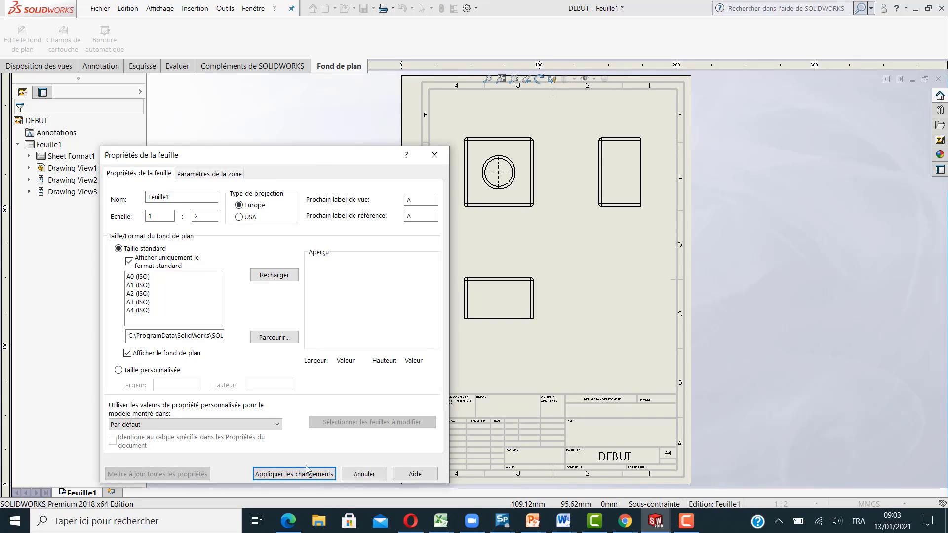
left_click(303, 476)
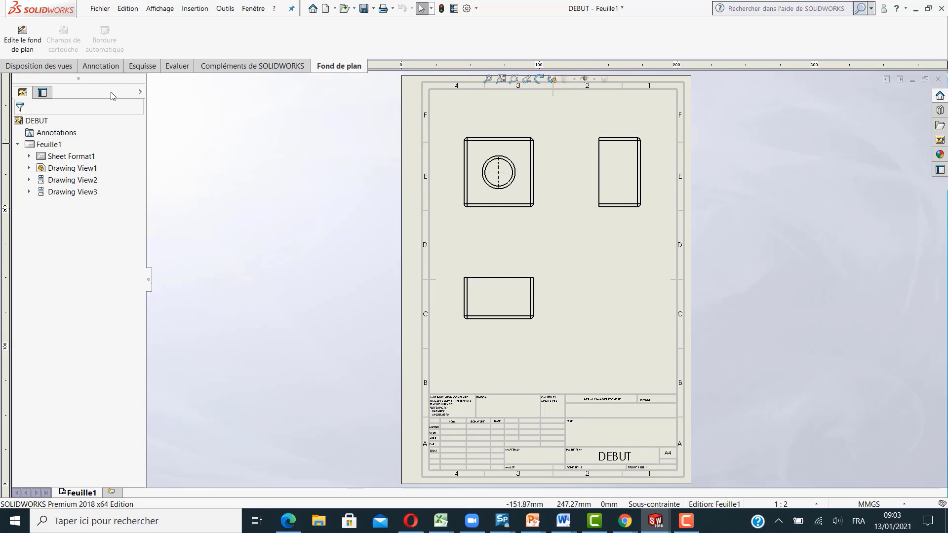
Step: Start importing model items from the entire model (Modèle entier) into all views, with dimensions marked for the drawing
left_click(110, 68)
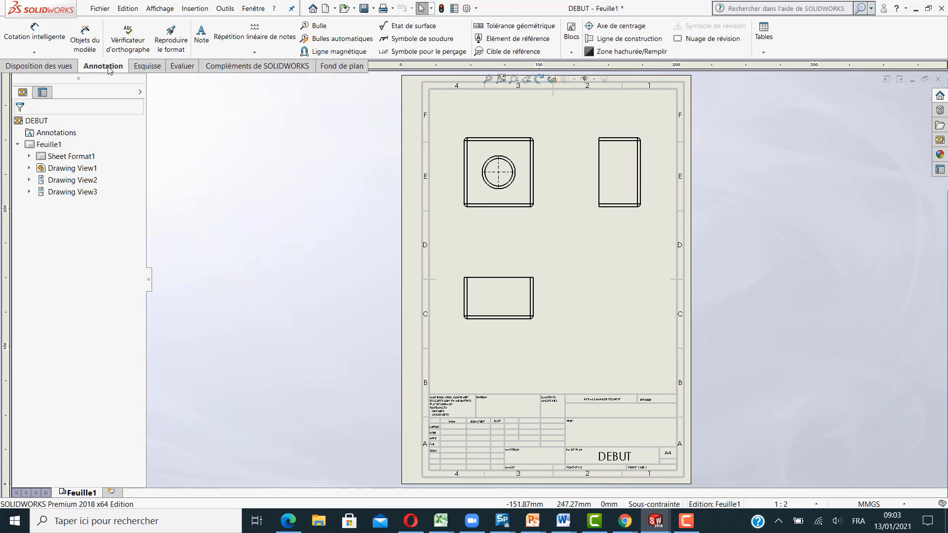
left_click(88, 38)
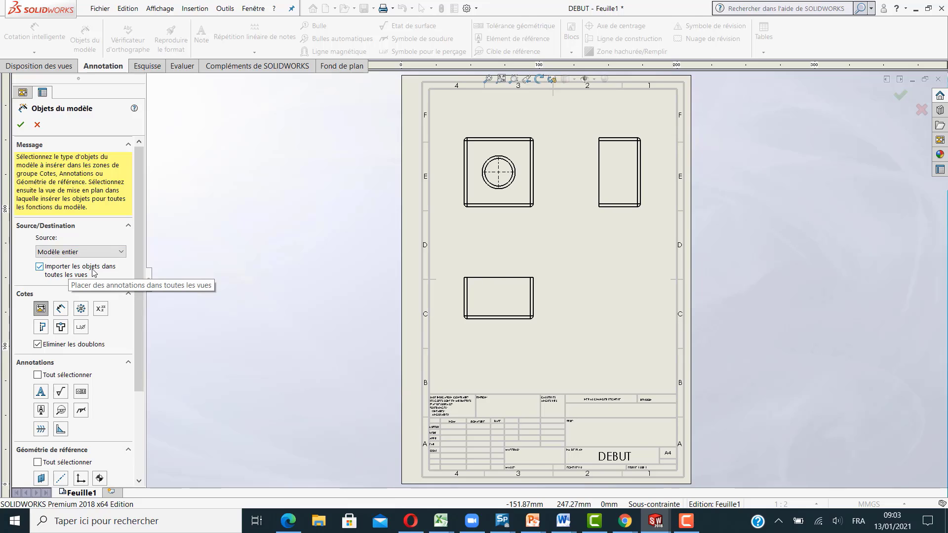
left_click(117, 252)
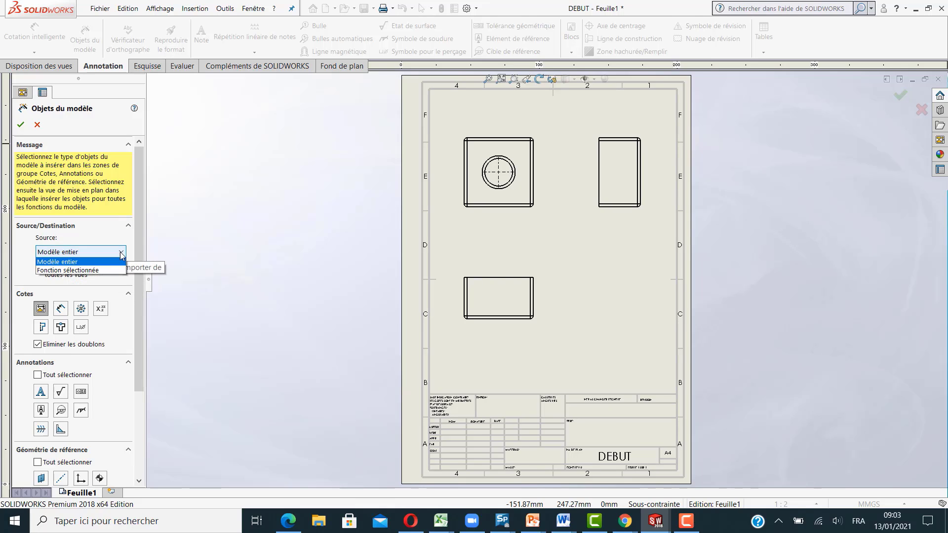
left_click(101, 265)
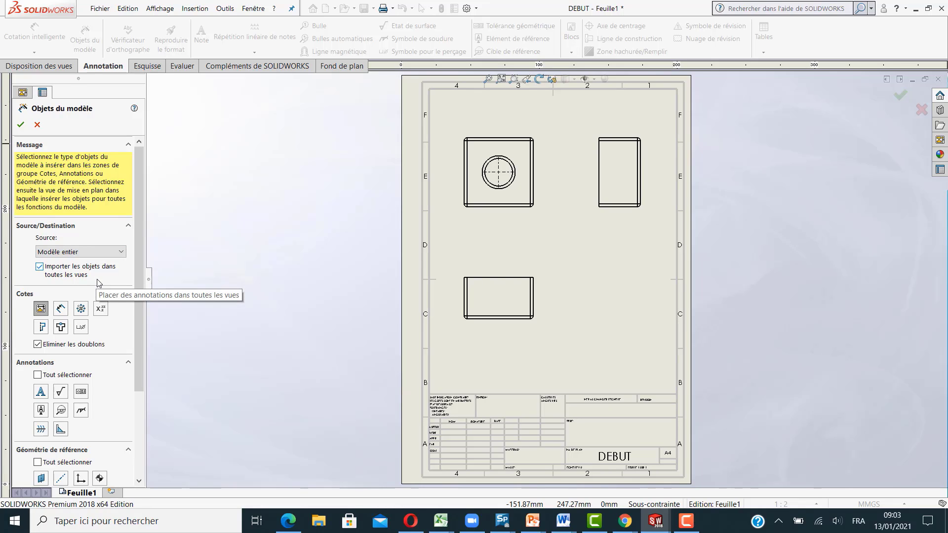
left_click(41, 309)
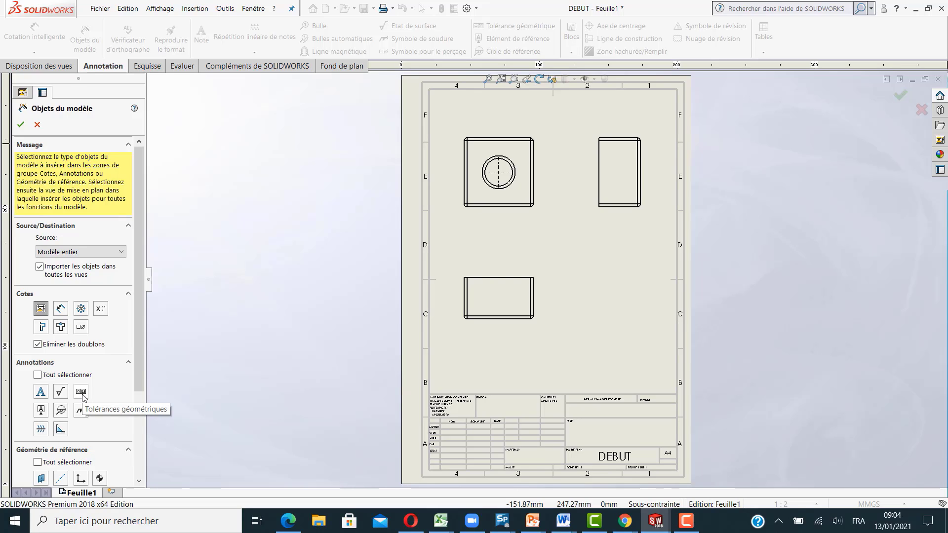
Step: Include all annotation types and all reference geometry in the model items and insert them into the views
left_click(38, 376)
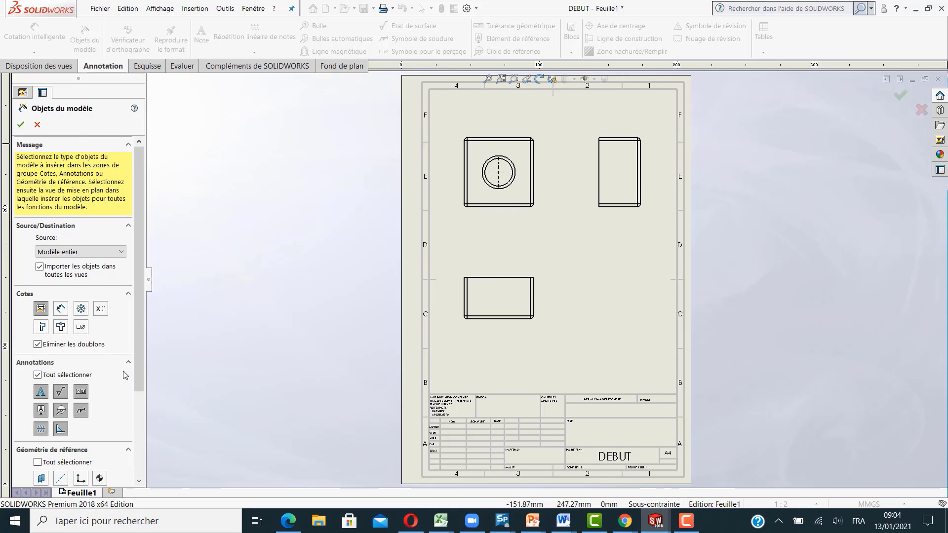
left_click_drag(140, 374, 135, 446)
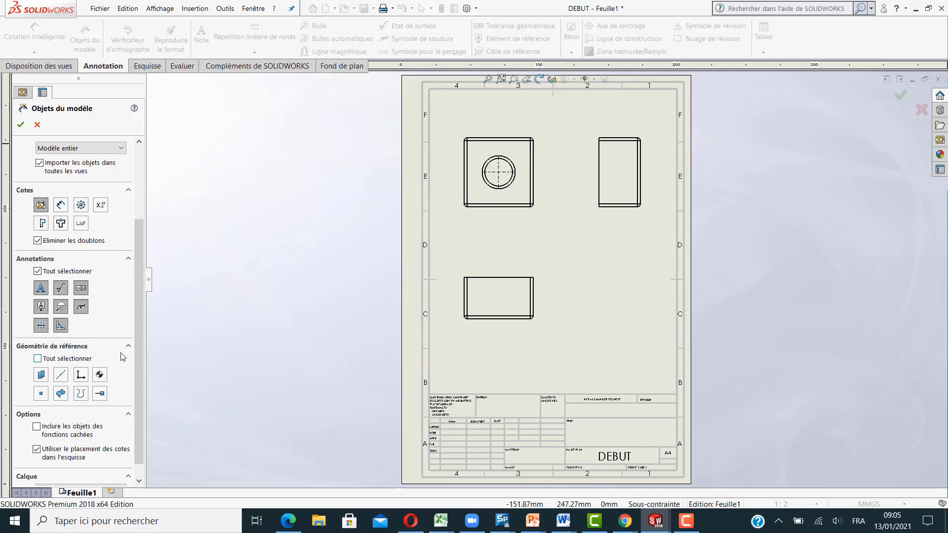
left_click(38, 359)
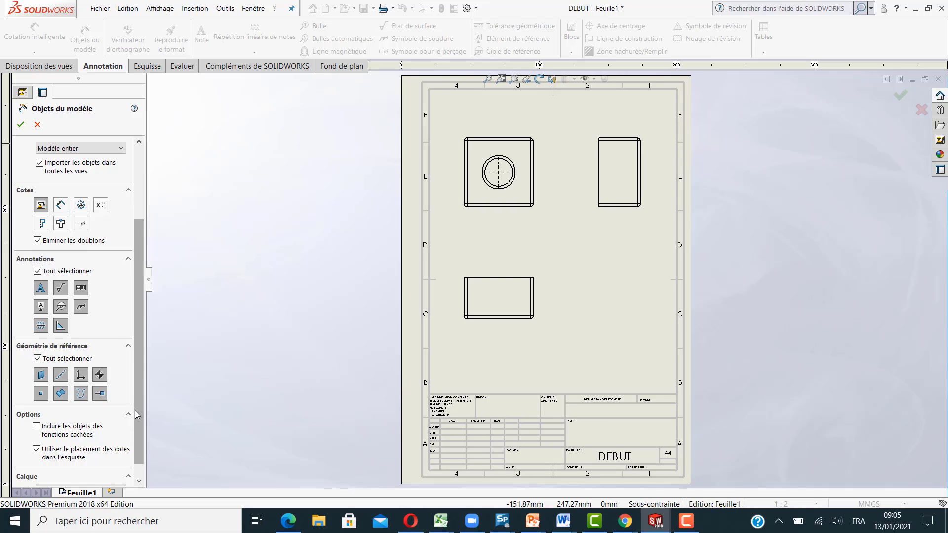
left_click_drag(137, 413, 138, 332)
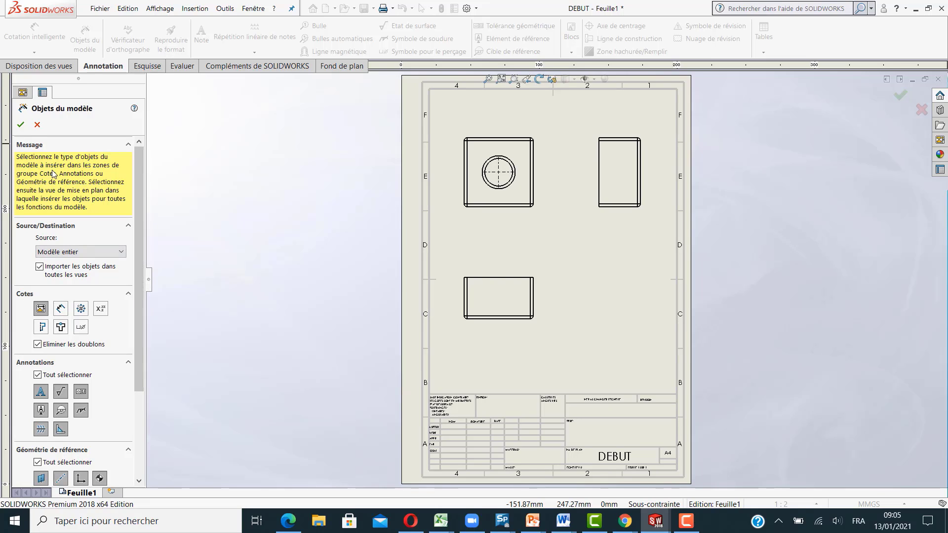
left_click(22, 126)
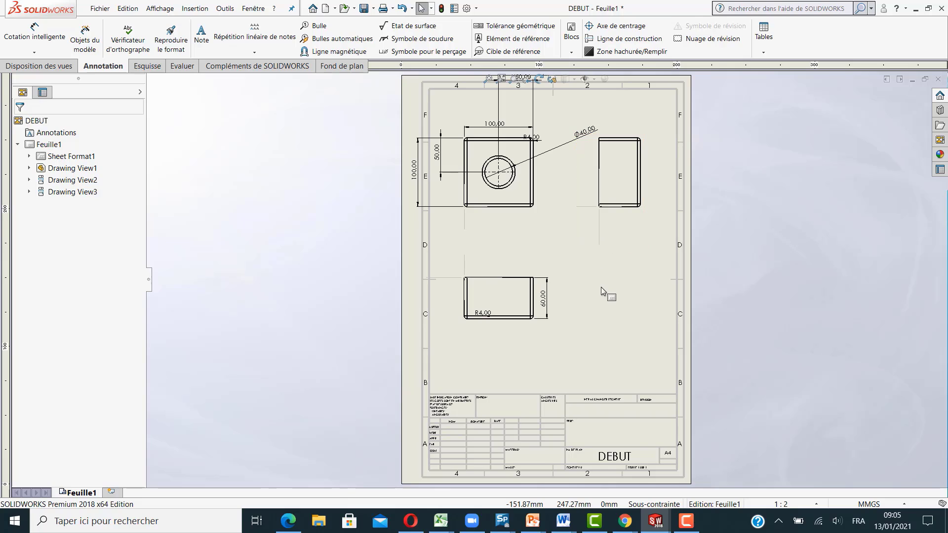
Step: Rearrange the front view's Ø40, R4 and horizontal 50 and 100 dimensions so they sit clear of the outline without overlapping
left_click(561, 146)
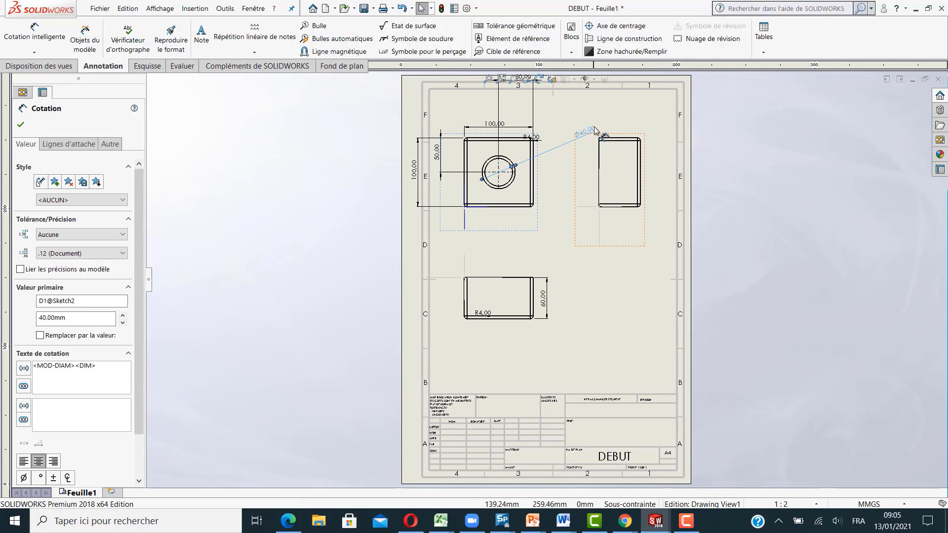
left_click_drag(565, 144, 560, 126)
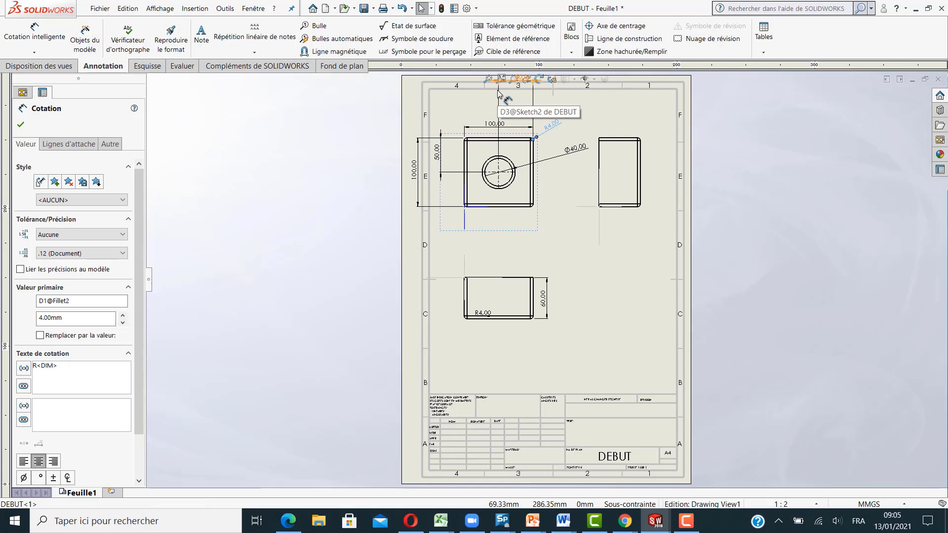
mouse_move(498, 106)
left_mouse_down()
mouse_move(499, 134)
mouse_move(484, 106)
left_mouse_up()
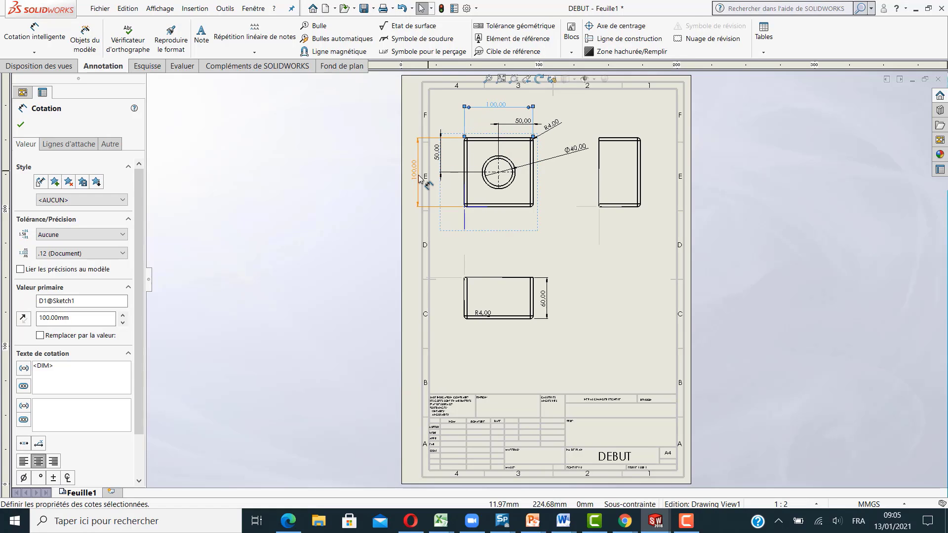
Step: Space the front view's vertical 50 and 100 dimensions beside the part and move the lower view's R4 dimension outside its outline
left_click_drag(418, 173, 438, 176)
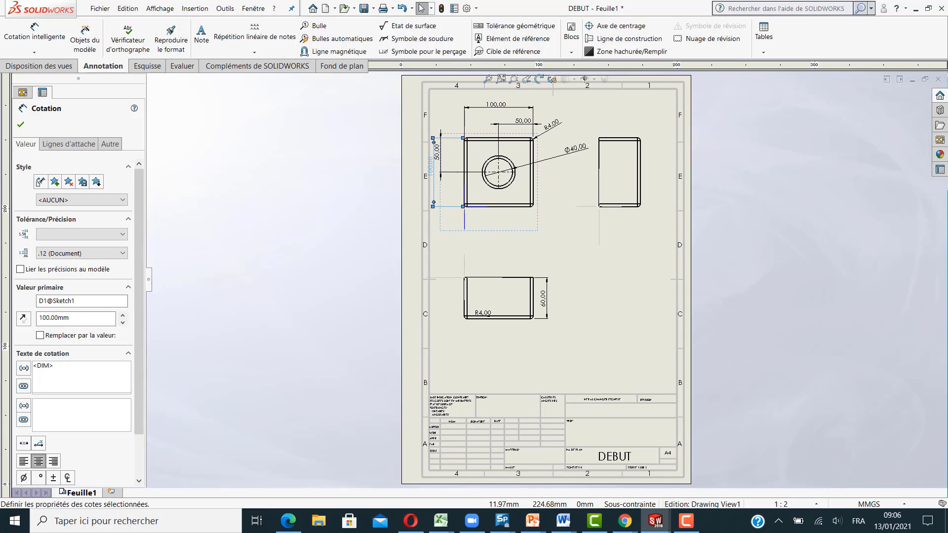
left_click(443, 163)
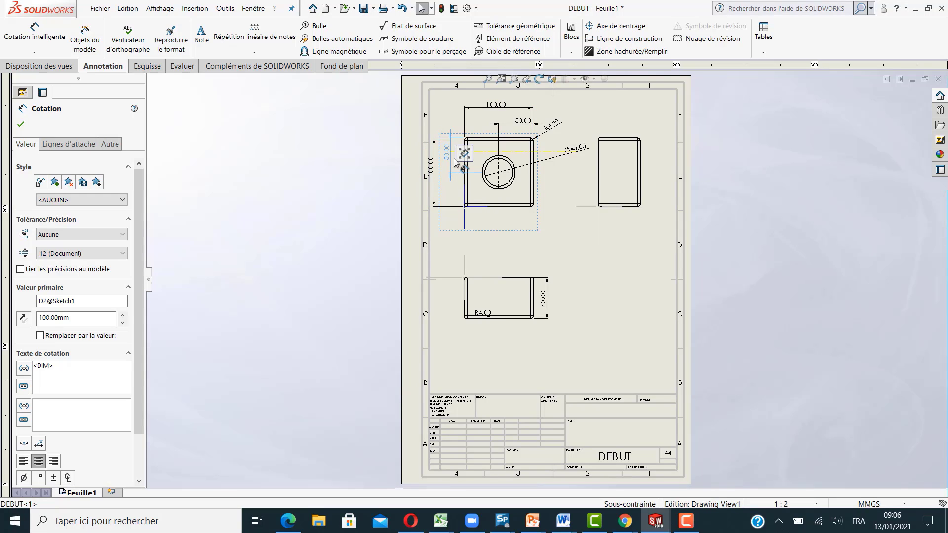
mouse_move(443, 163)
left_mouse_down()
mouse_move(454, 163)
mouse_move(441, 185)
left_mouse_up()
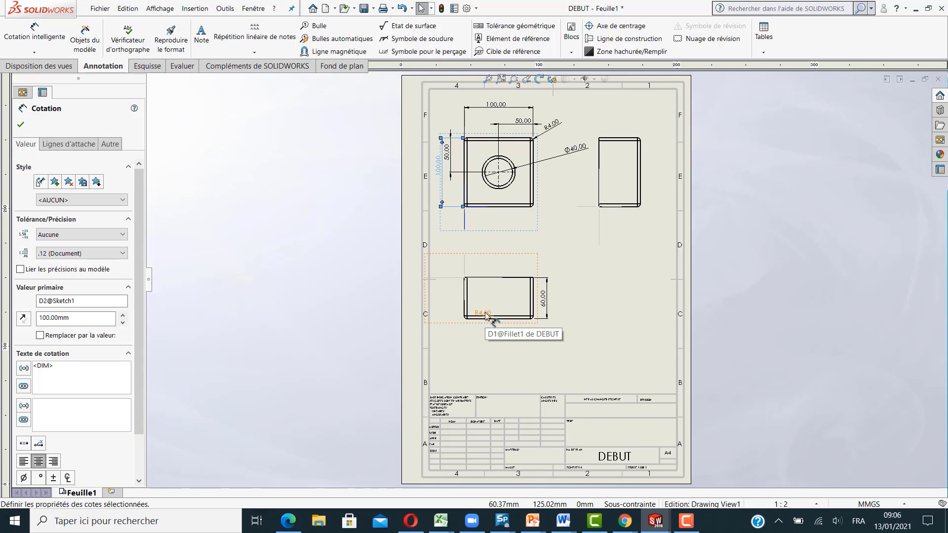
left_click_drag(487, 316, 464, 332)
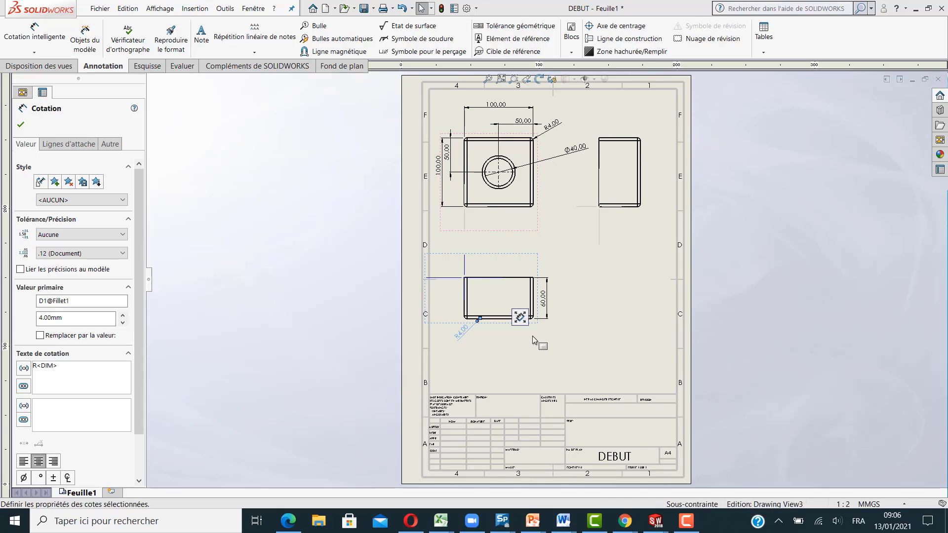
left_click(630, 262)
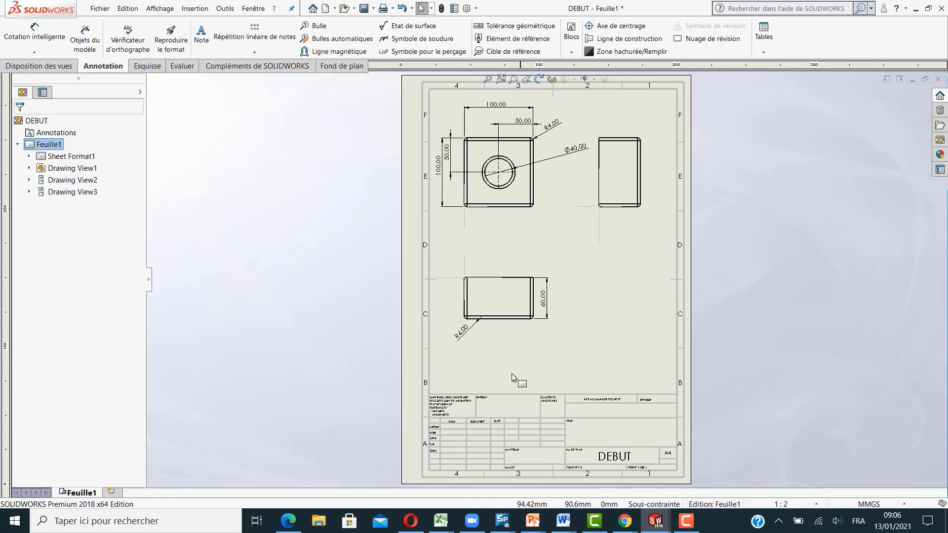
Step: Edit the sheet format of Feuille1 and delete the default title block's lines and notes
right_click(578, 339)
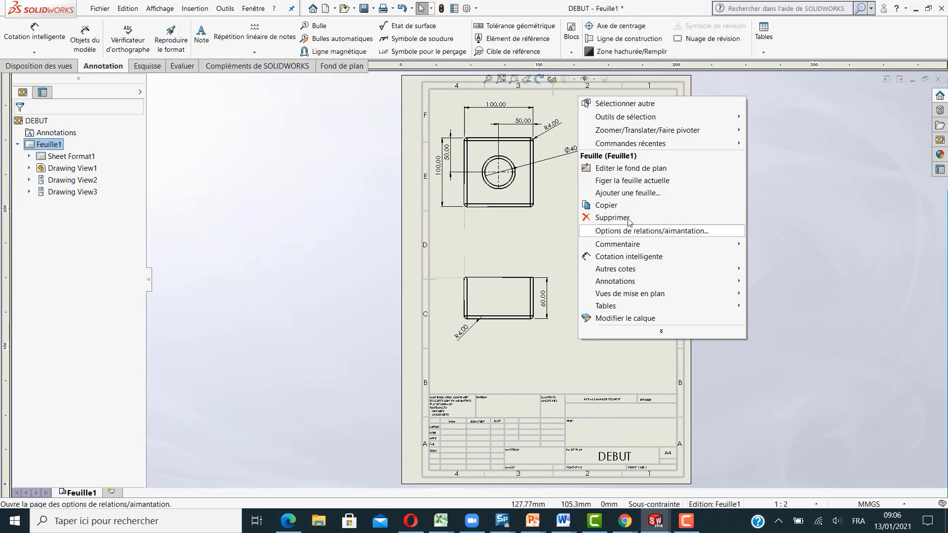
left_click(631, 169)
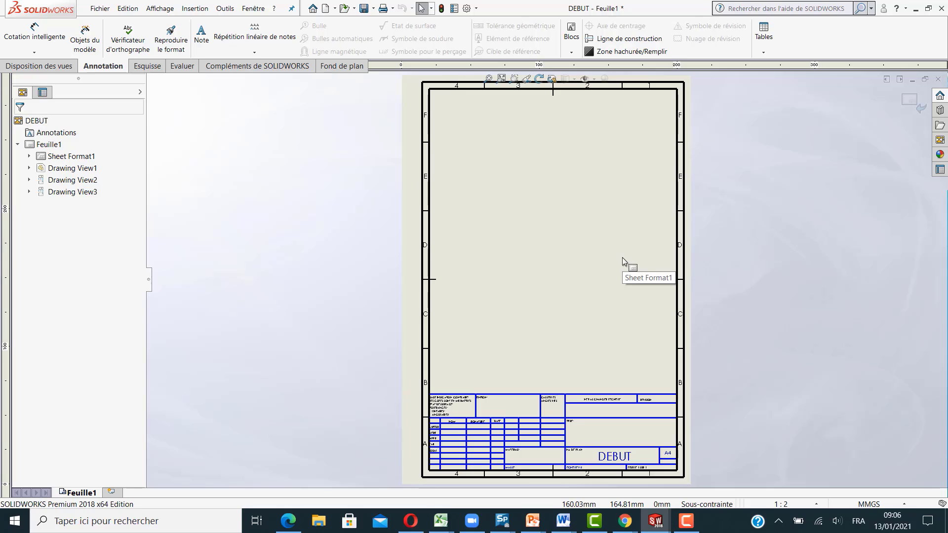
left_click(435, 390)
left_click_drag(435, 390, 675, 469)
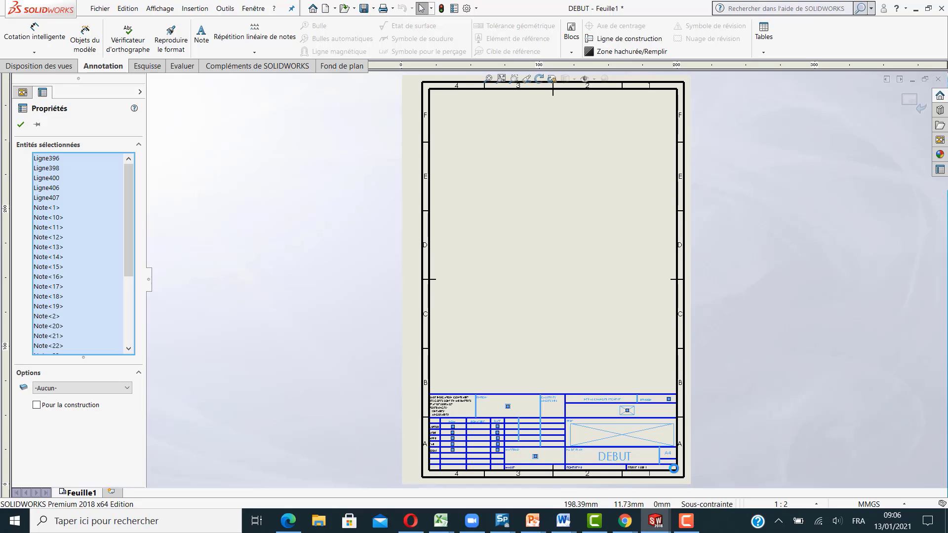
key("Delete")
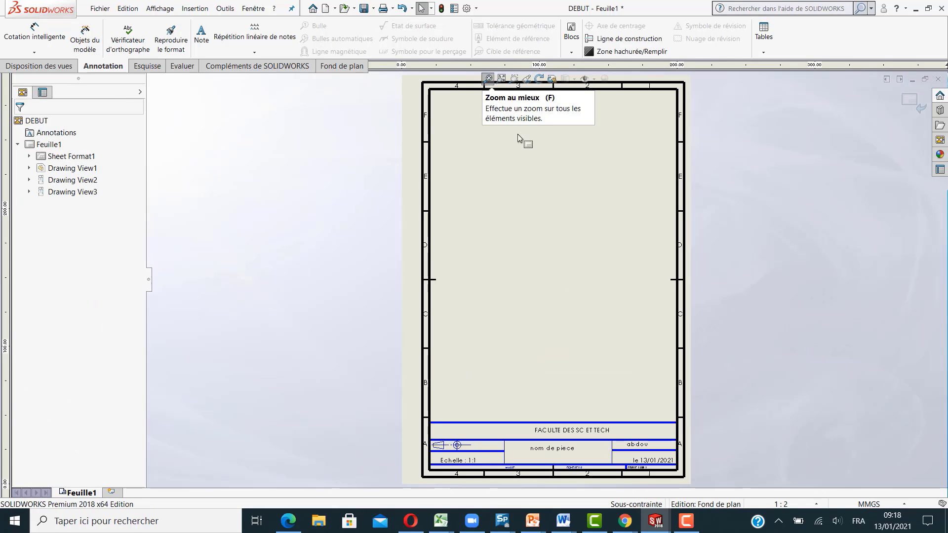
Step: Leave the sheet format with its custom title block and return to editing the sheet
right_click(542, 245)
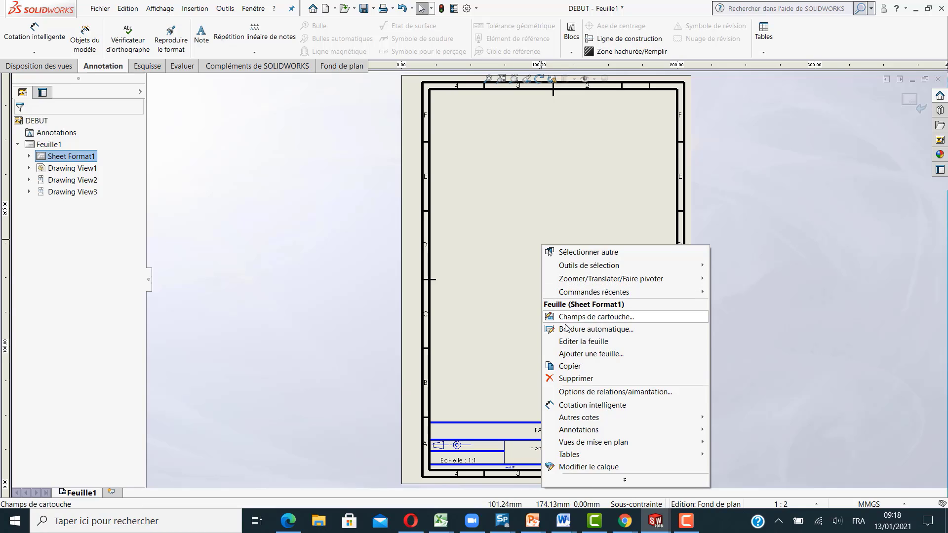
left_click(583, 342)
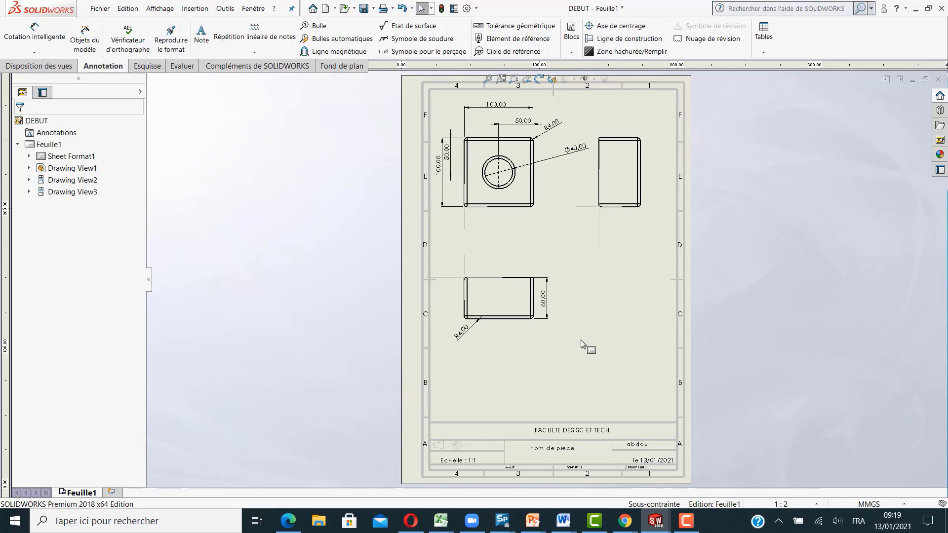
left_click(595, 522)
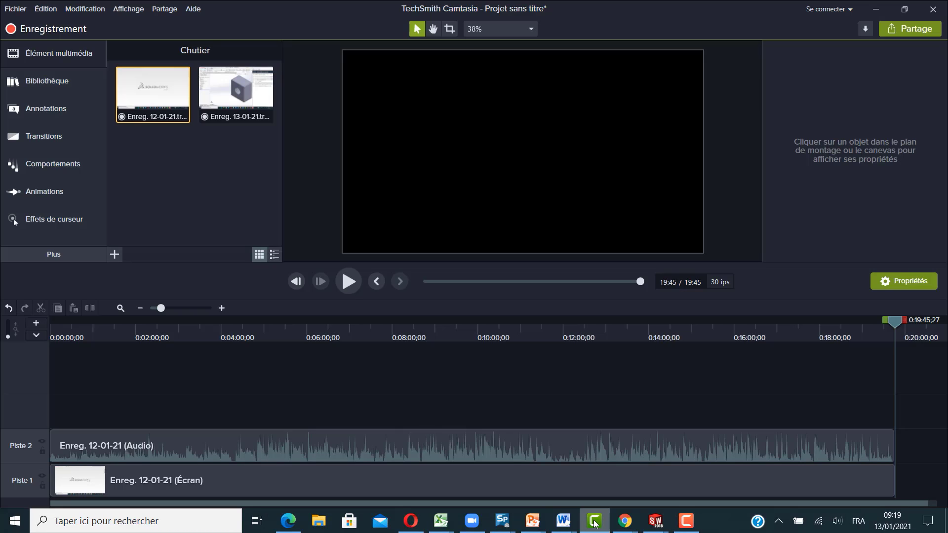
left_click(687, 521)
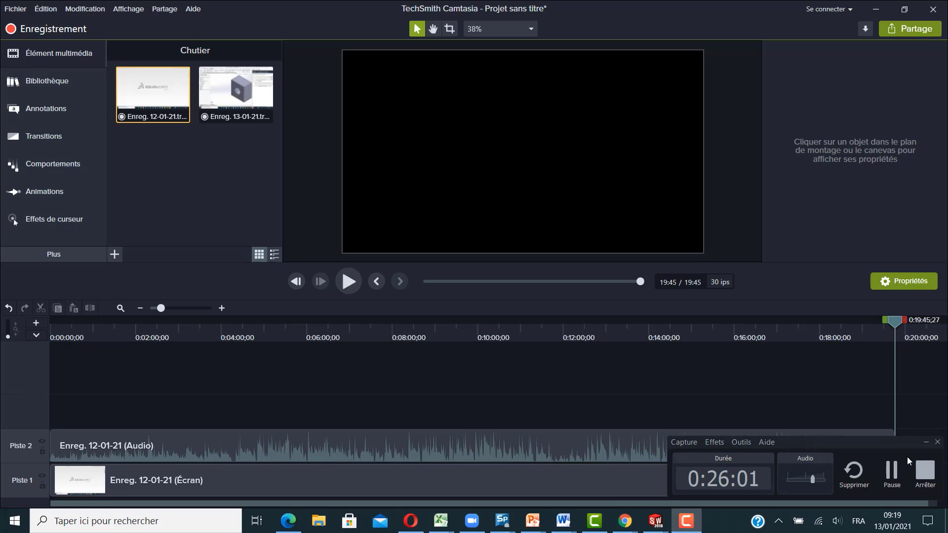